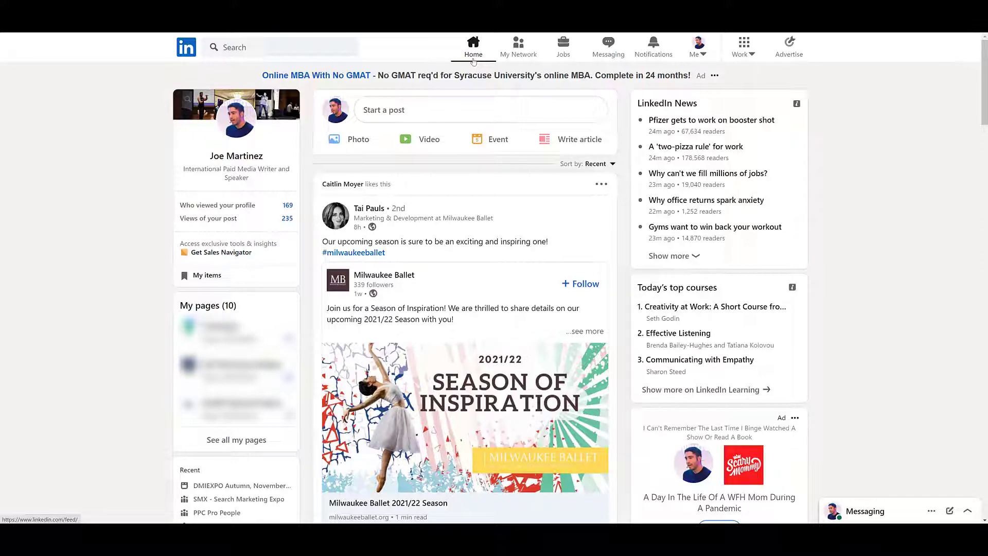
# - Start a new event and replace its logo with the speakers' portraits and its banner with the two-speaker stage photo
pyautogui.scroll(-7, 154, 216)
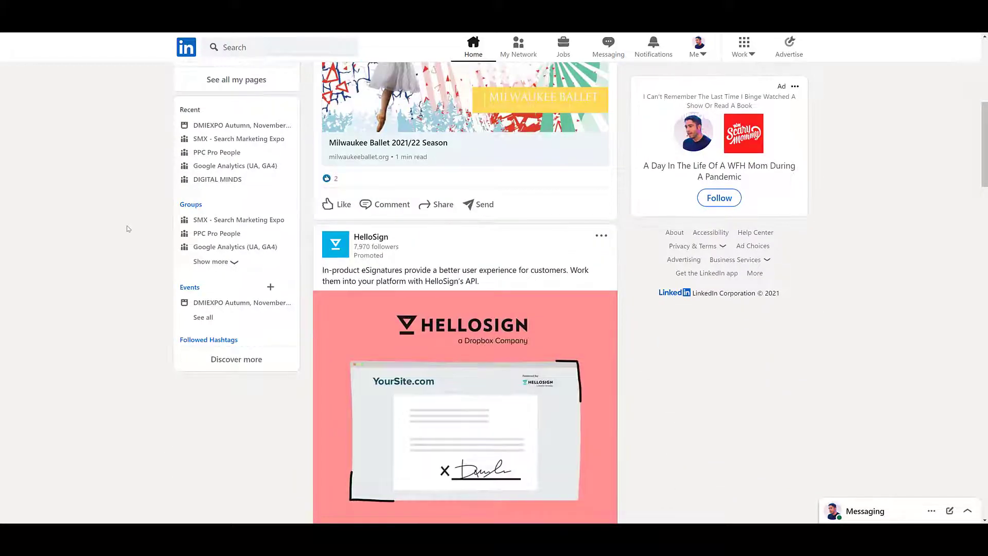
pyautogui.click(270, 288)
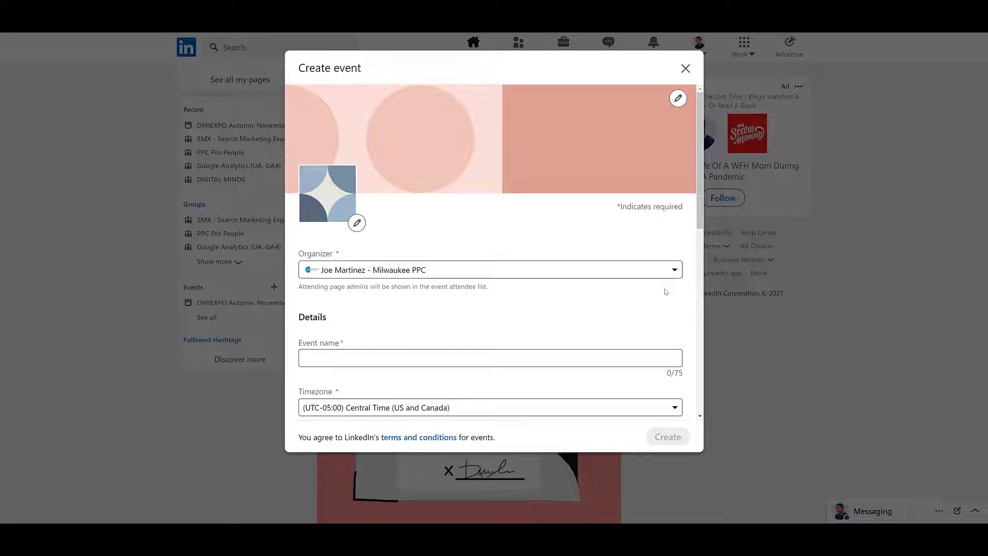
pyautogui.click(357, 224)
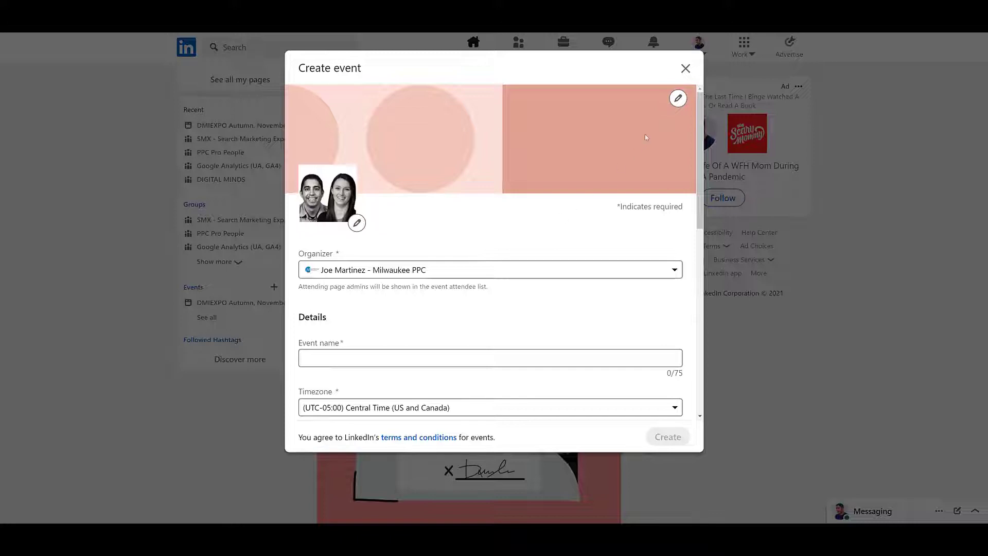
pyautogui.click(677, 101)
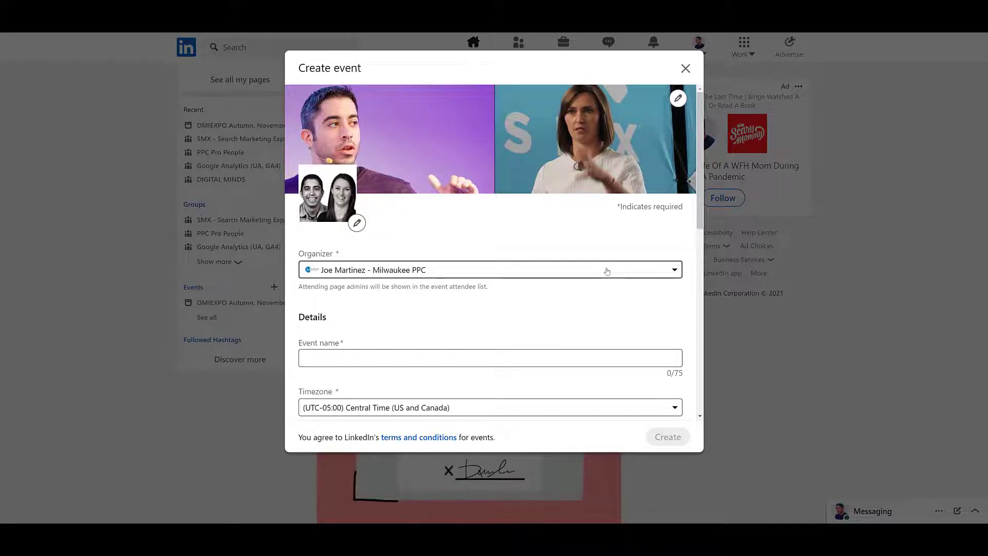
# - Name the event "FREE Webinar on Lead Gen in Paid Social"
pyautogui.scroll(-3, 598, 267)
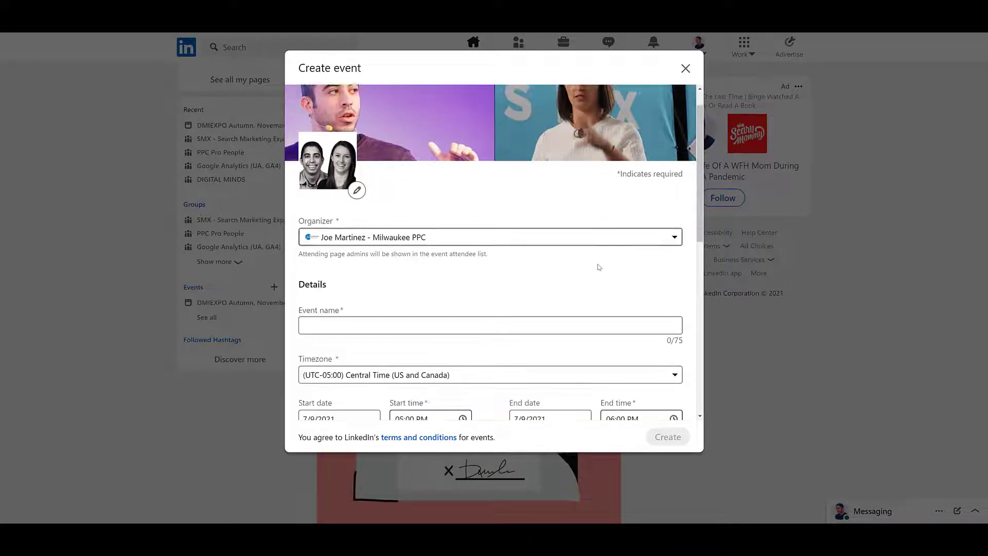
pyautogui.scroll(-1, 597, 266)
pyautogui.click(537, 180)
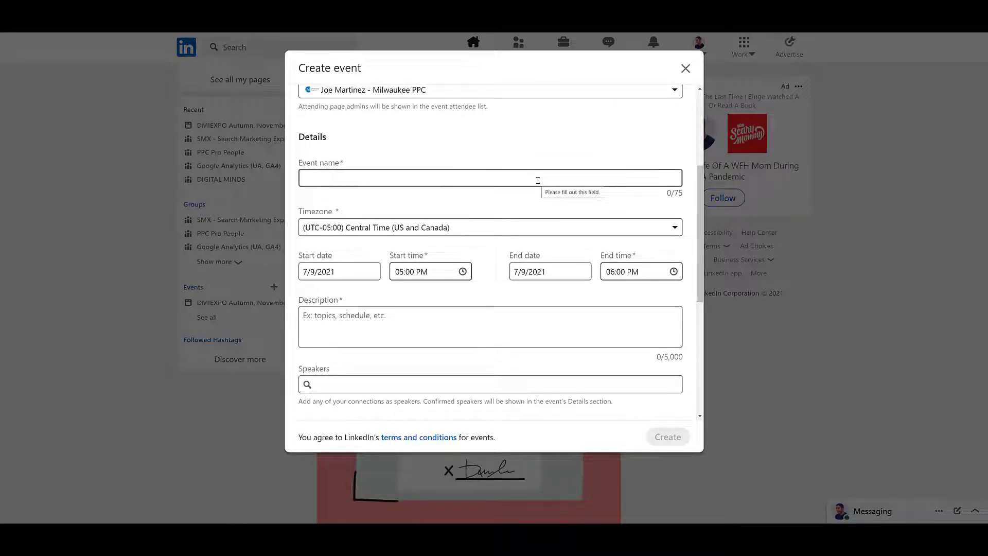
pyautogui.write('FREE Webinar on Lead Gen in Paid Social')
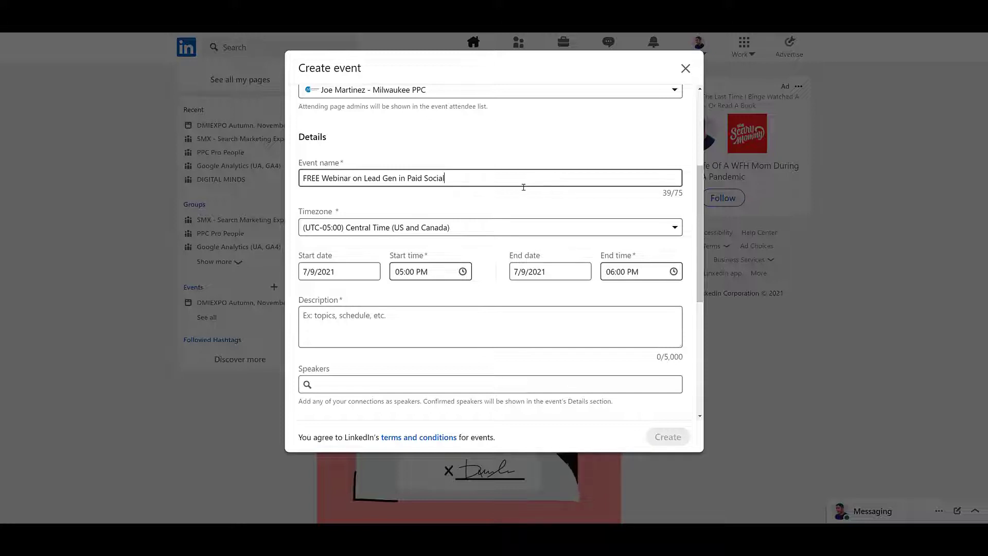
pyautogui.click(566, 230)
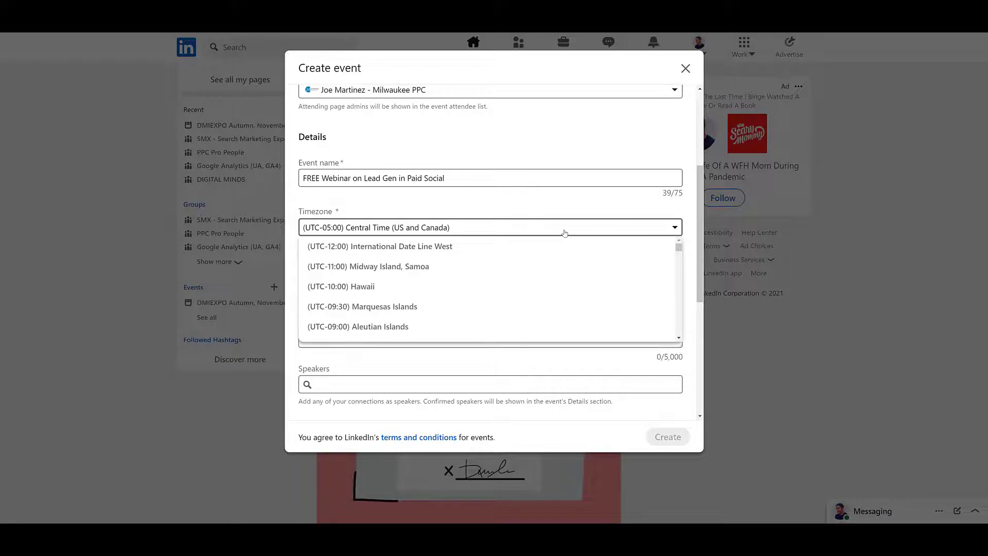
pyautogui.scroll(-9, 558, 262)
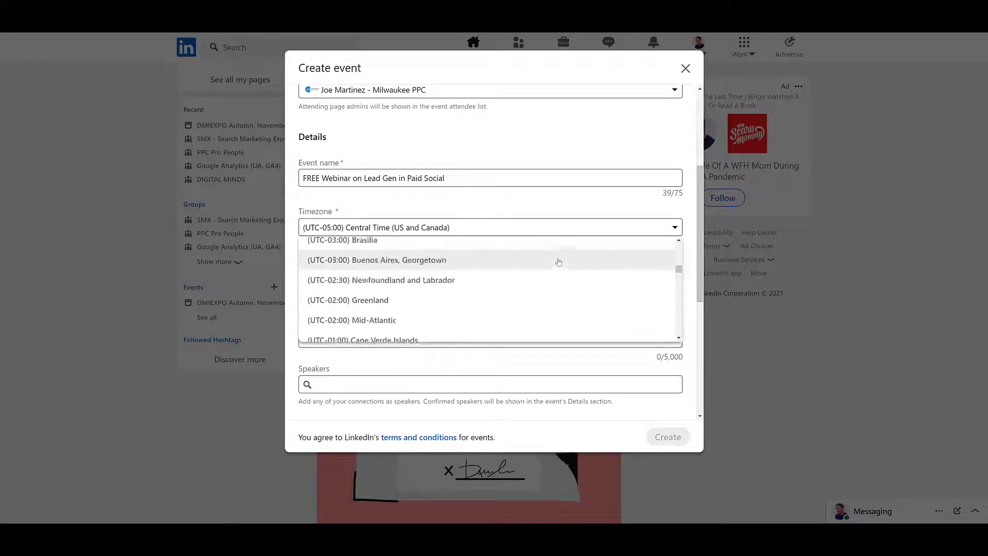
pyautogui.scroll(-8, 558, 262)
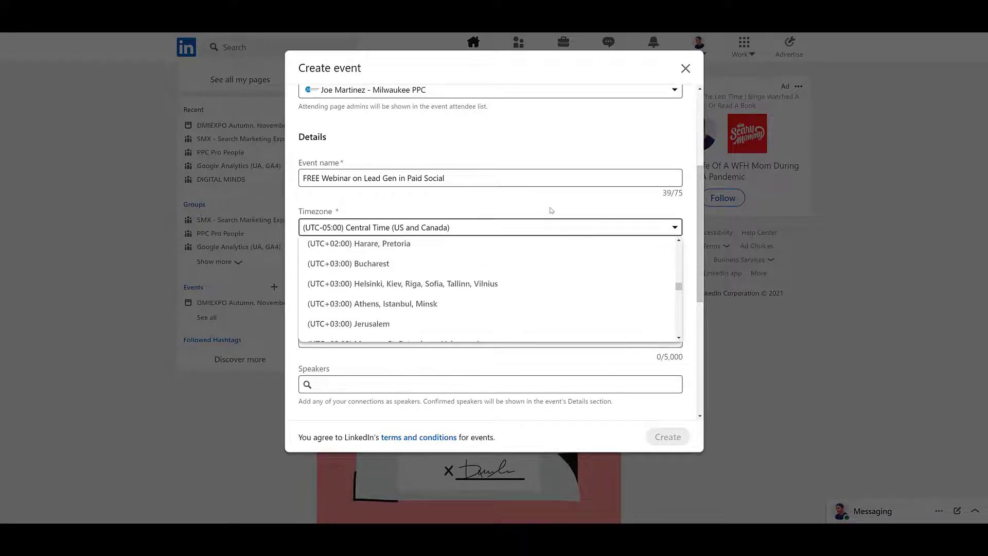
pyautogui.scroll(-1, 551, 210)
# - Schedule the event for 7/28/2021, from 11:00 AM to 12:00 PM
pyautogui.click(364, 227)
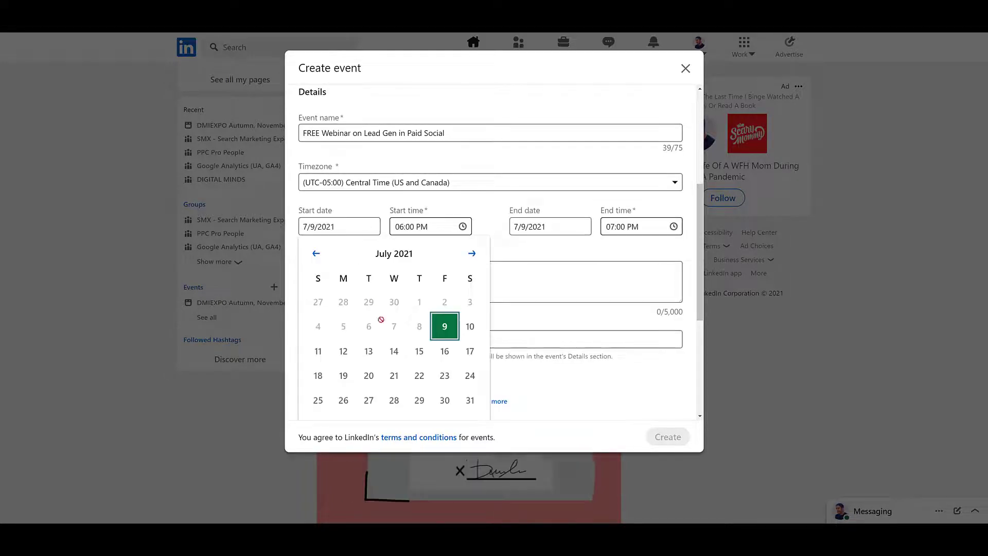
pyautogui.click(394, 401)
pyautogui.click(400, 227)
pyautogui.write('1100a')
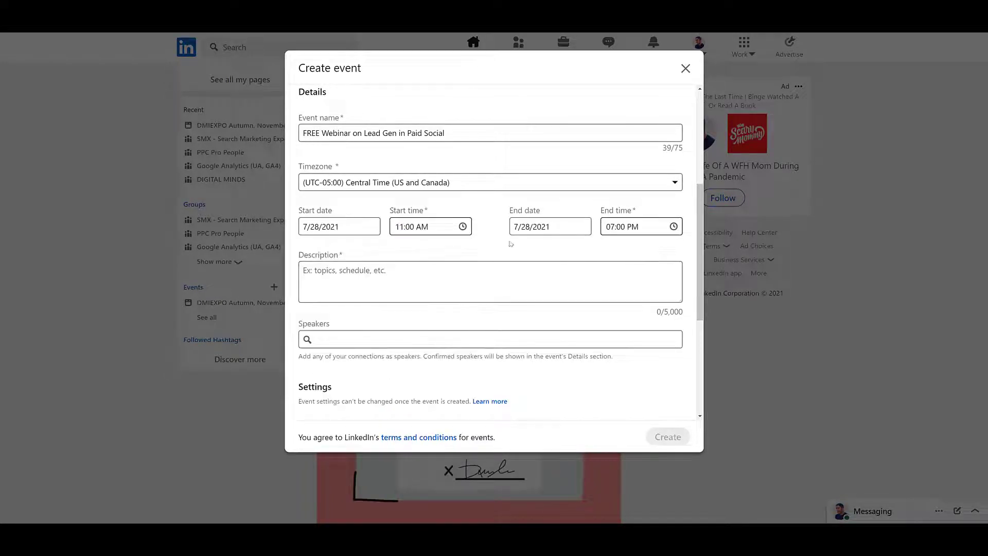
pyautogui.click(612, 227)
pyautogui.write('12')
pyautogui.click(537, 245)
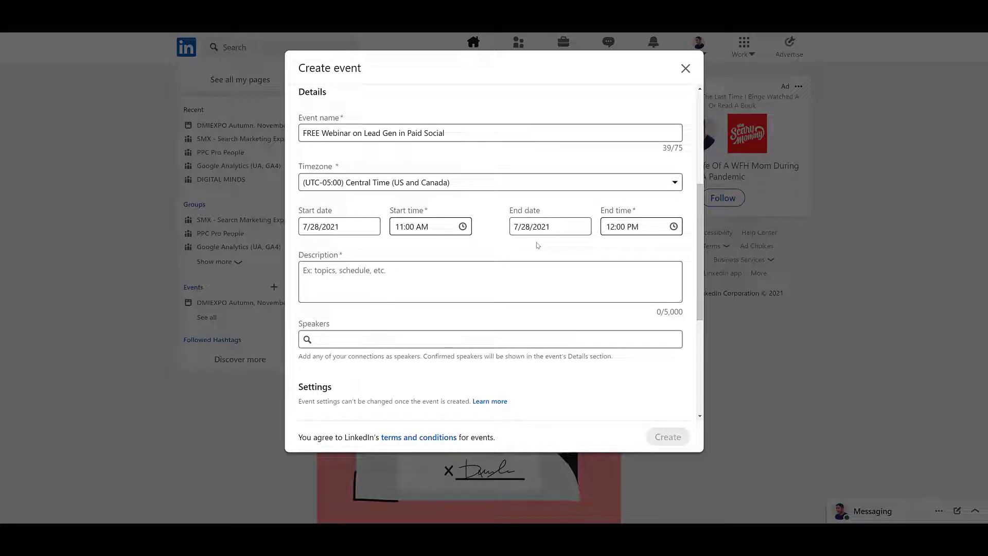
# - Enter the description "In this webinar you will learn blah blah blah..." and add the two hosts as the event's speakers
pyautogui.click(483, 273)
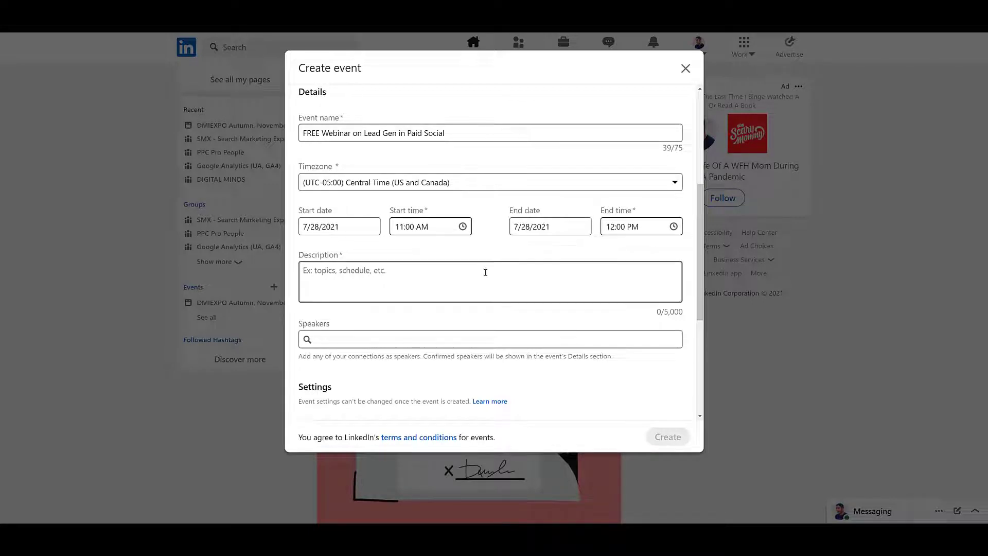
pyautogui.write('In this webinar you will learn blah blah blah...')
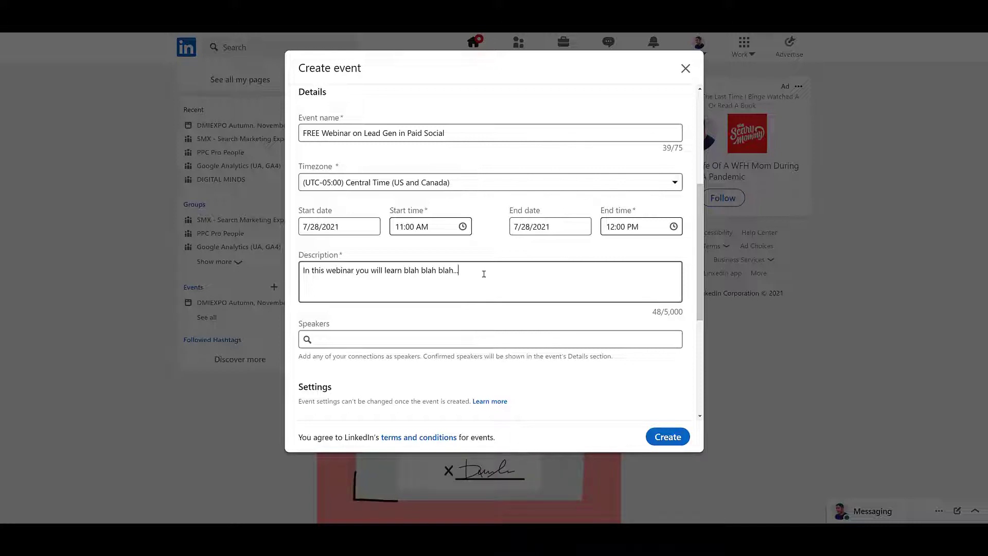
pyautogui.click(430, 336)
pyautogui.write('joe')
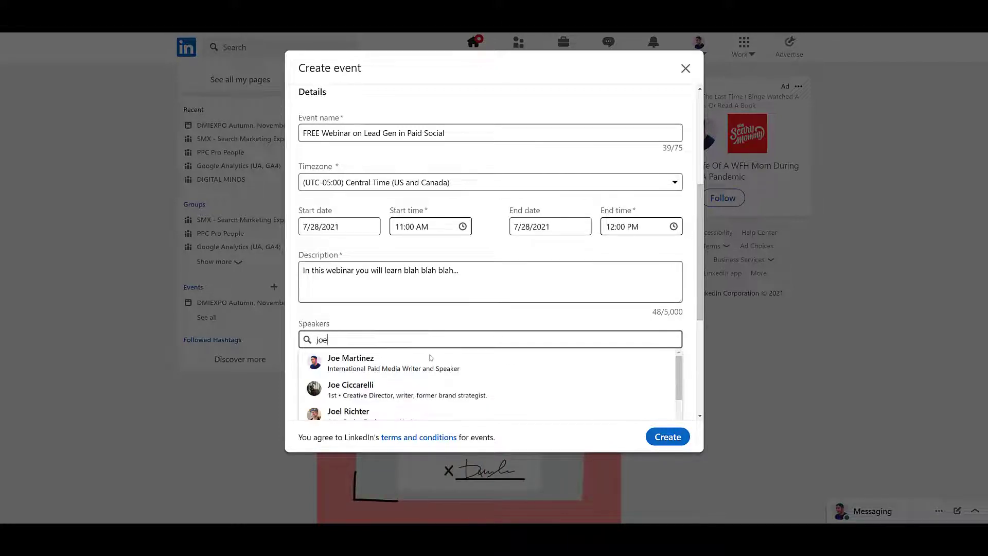
pyautogui.click(432, 360)
pyautogui.write('michelle')
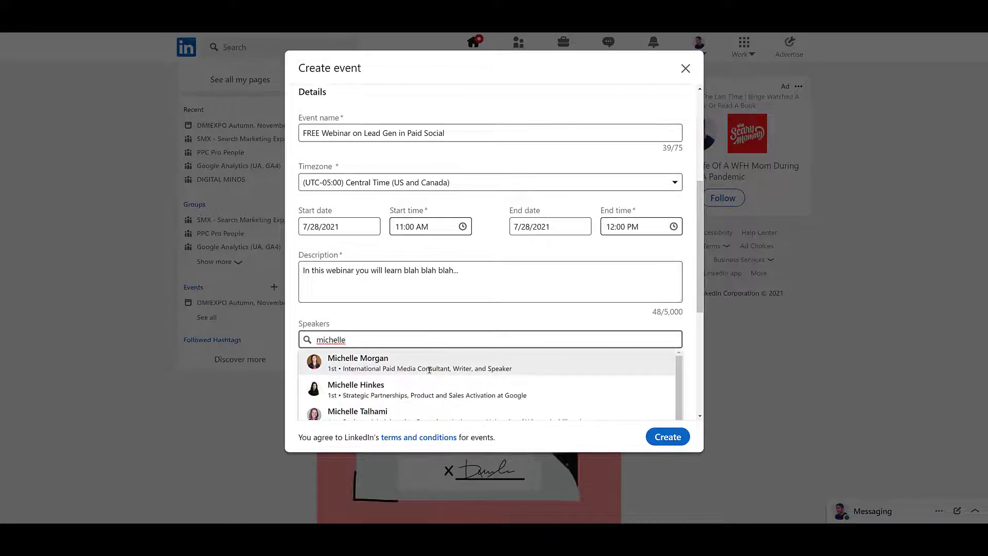
pyautogui.click(430, 371)
pyautogui.scroll(-1, 559, 393)
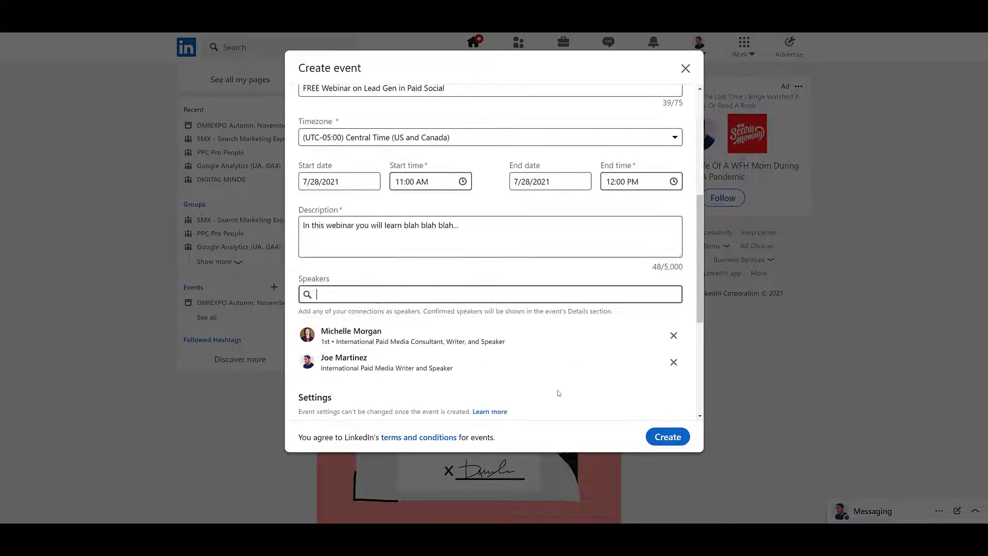
# - Review the registration form's privacy policy setting and try attending the sample webinar from its public event page
pyautogui.scroll(-4, 559, 393)
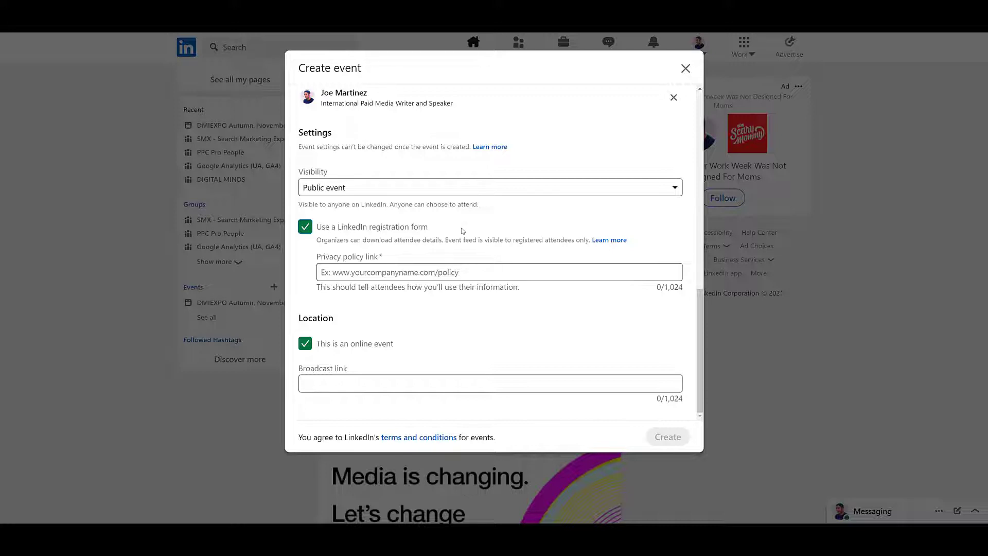
pyautogui.click(462, 269)
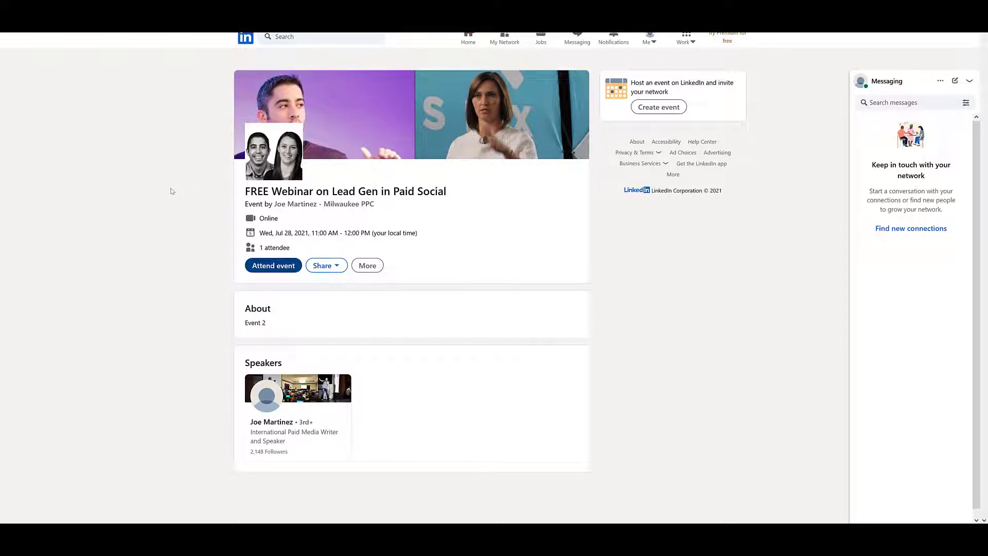
pyautogui.click(268, 270)
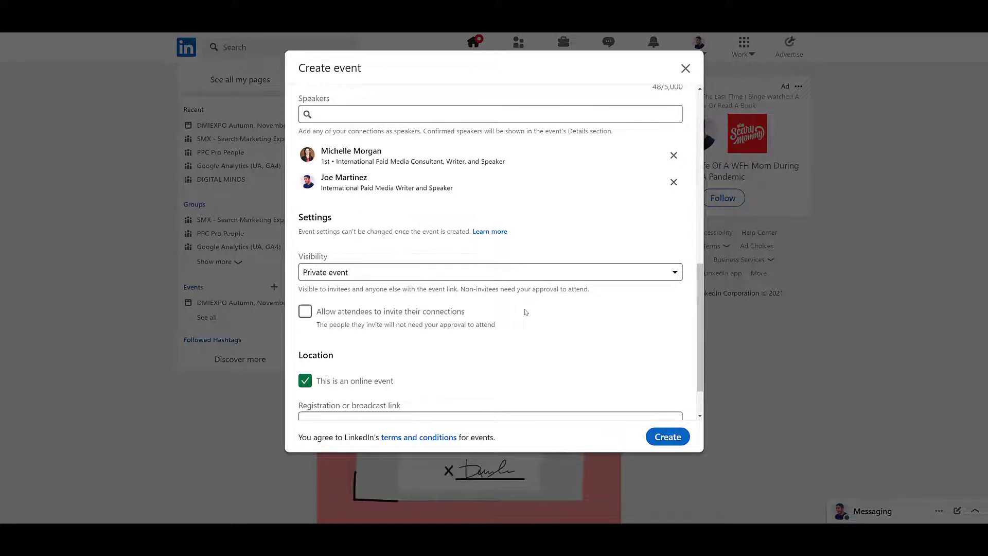
# - Turn off the online event option to inspect the address and venue fields, and turn it back on
pyautogui.scroll(-1, 525, 312)
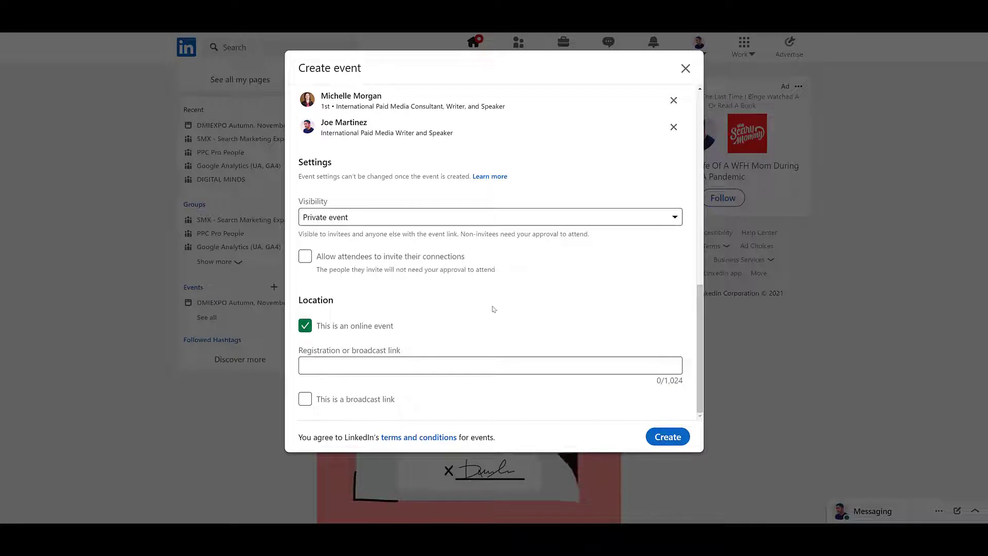
pyautogui.click(304, 327)
pyautogui.scroll(-2, 430, 342)
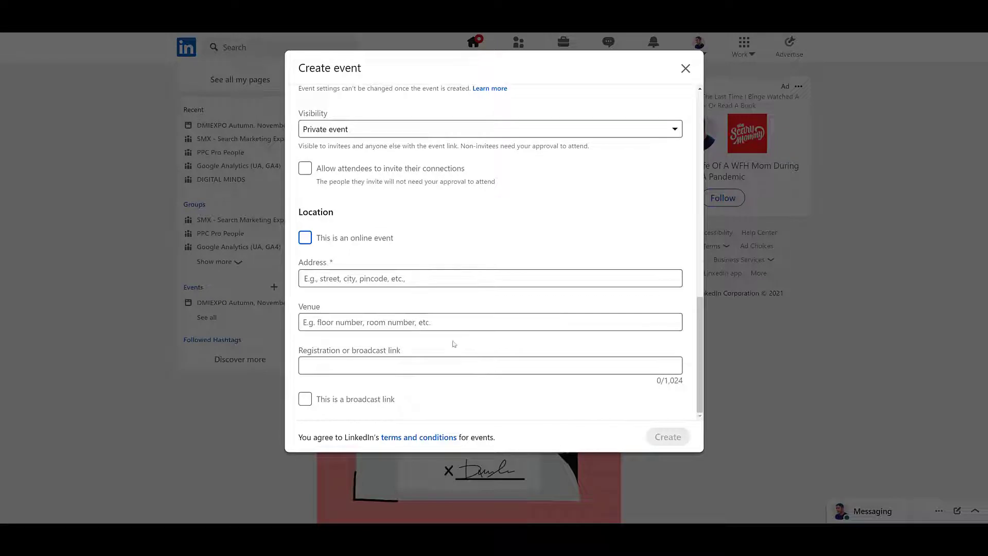
pyautogui.click(306, 238)
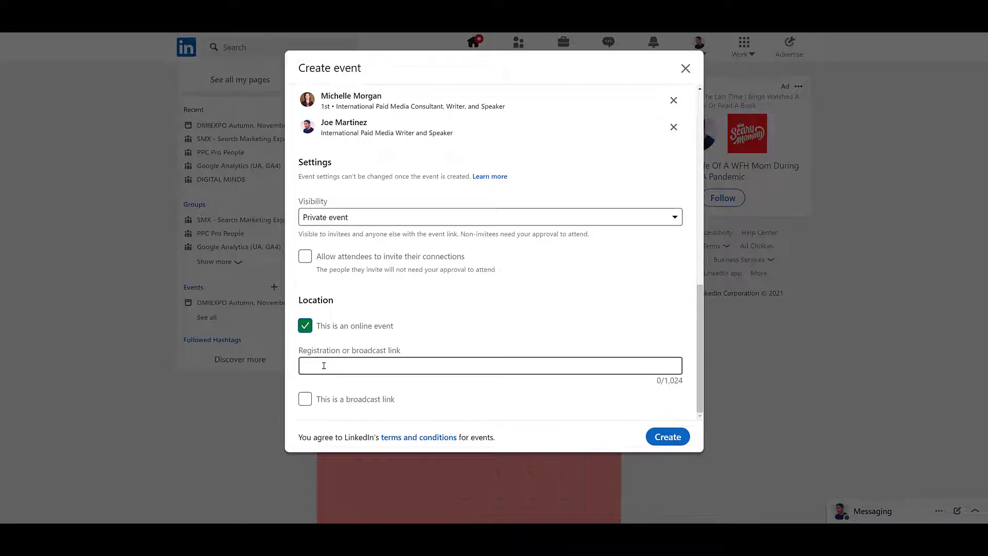
pyautogui.write('https://www.paidmediapros.com')
pyautogui.press('Tab')
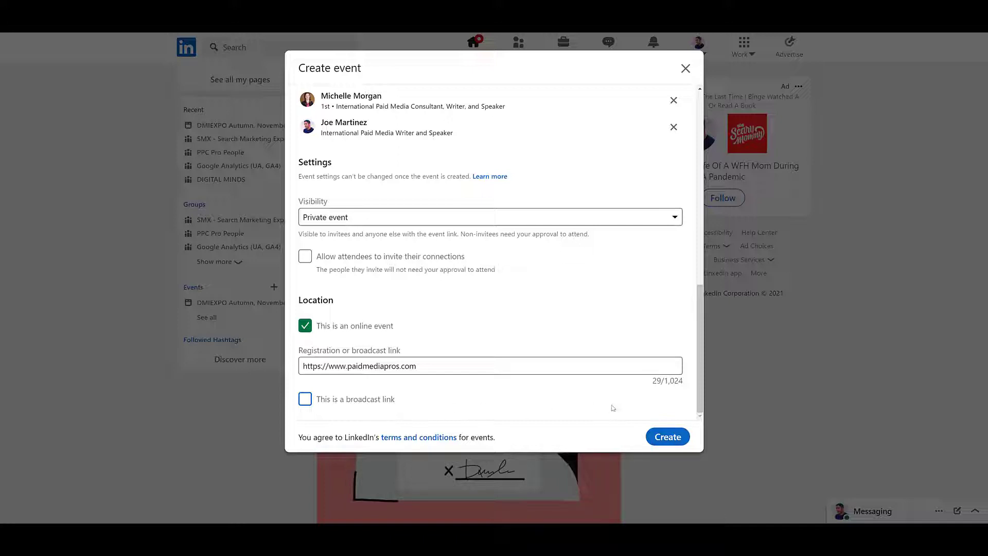
pyautogui.click(668, 437)
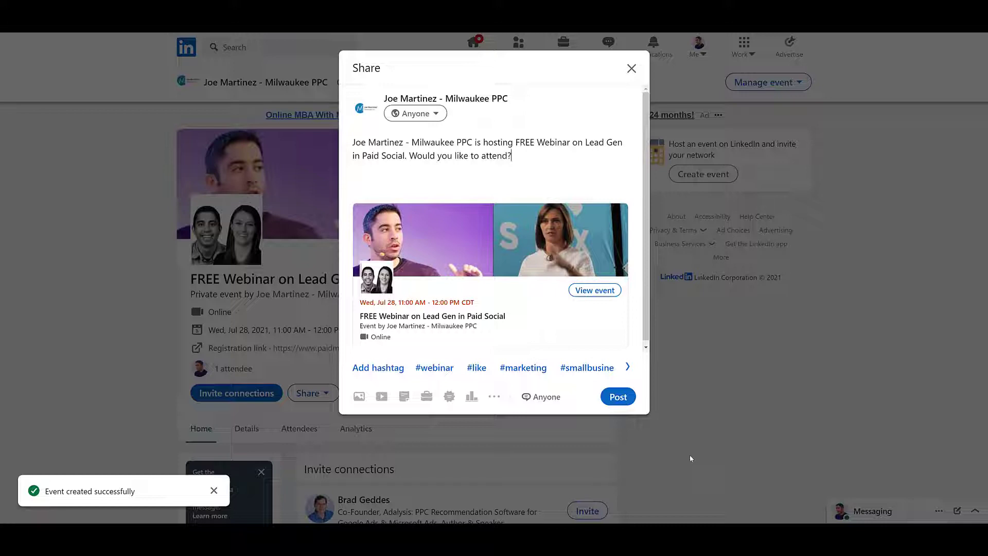
# - Discard the suggested post sharing the event and go to the home feed
pyautogui.click(632, 68)
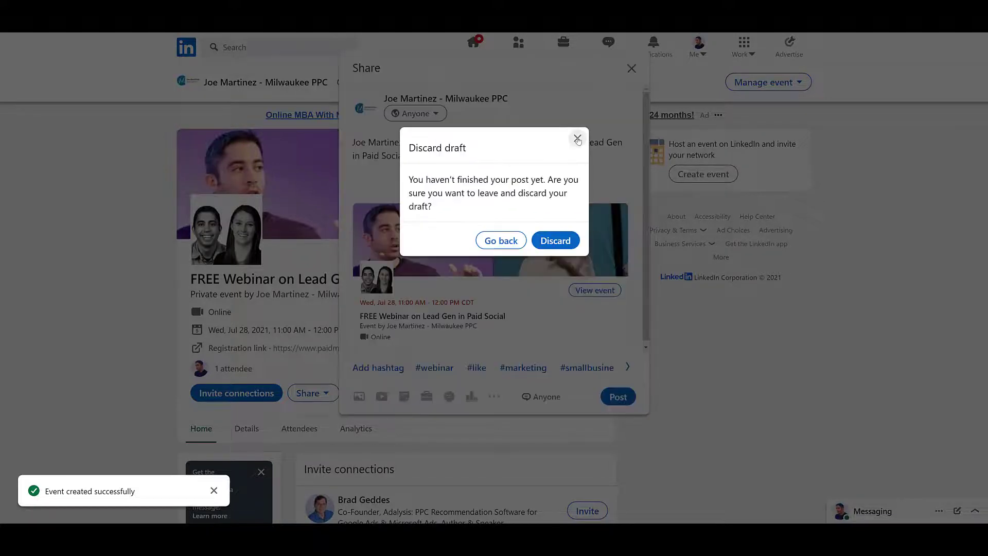
pyautogui.click(564, 244)
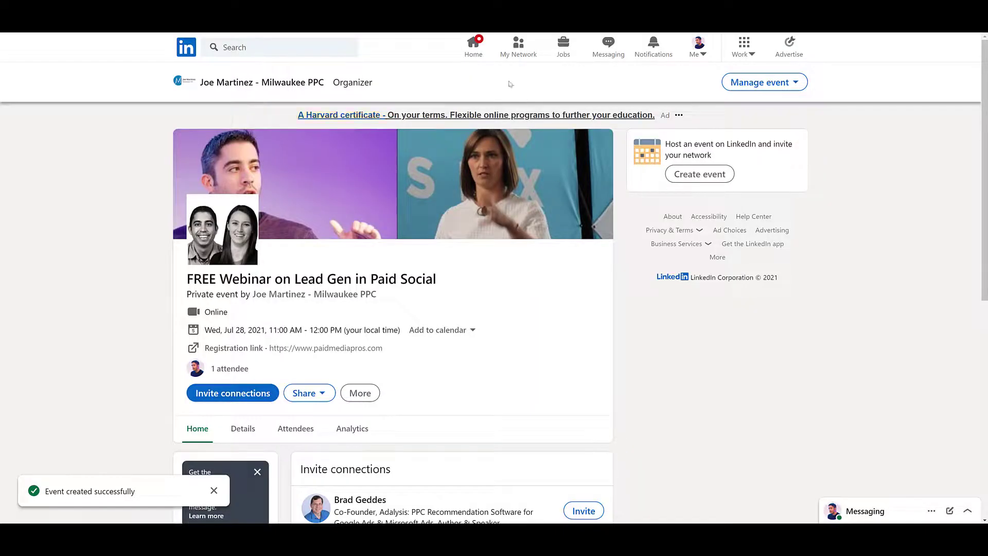
pyautogui.click(476, 48)
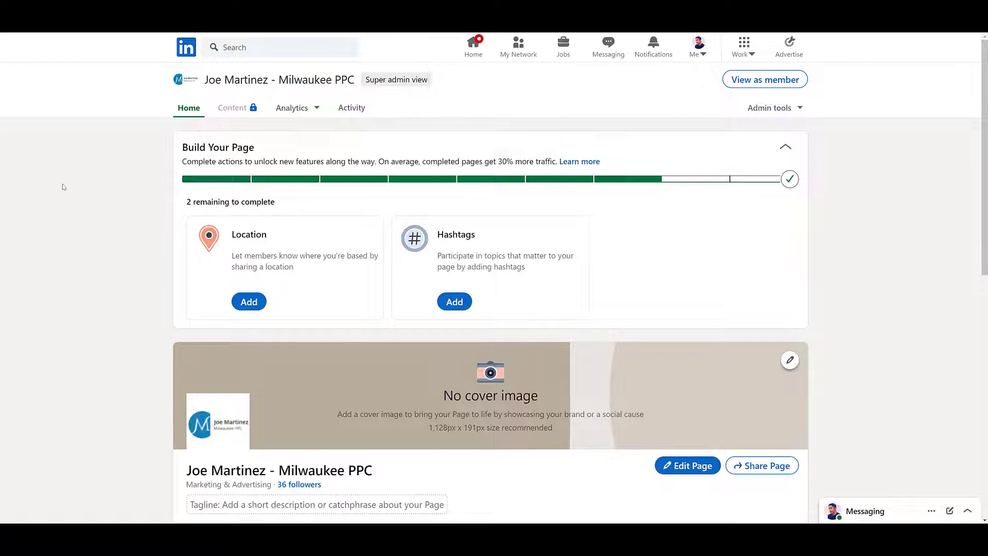
# - Add the co-host as an admin of the company page with the Super admin role
pyautogui.click(757, 109)
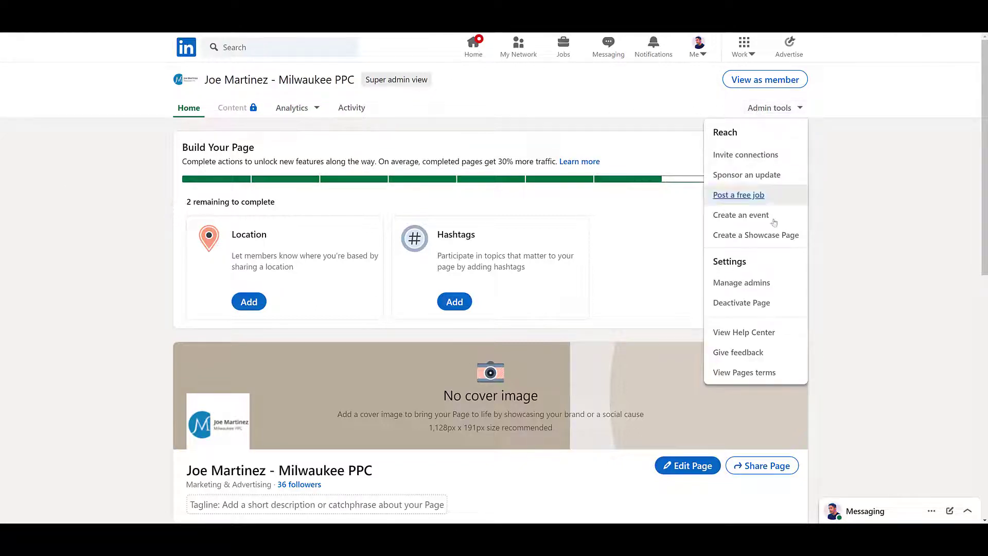
pyautogui.click(770, 287)
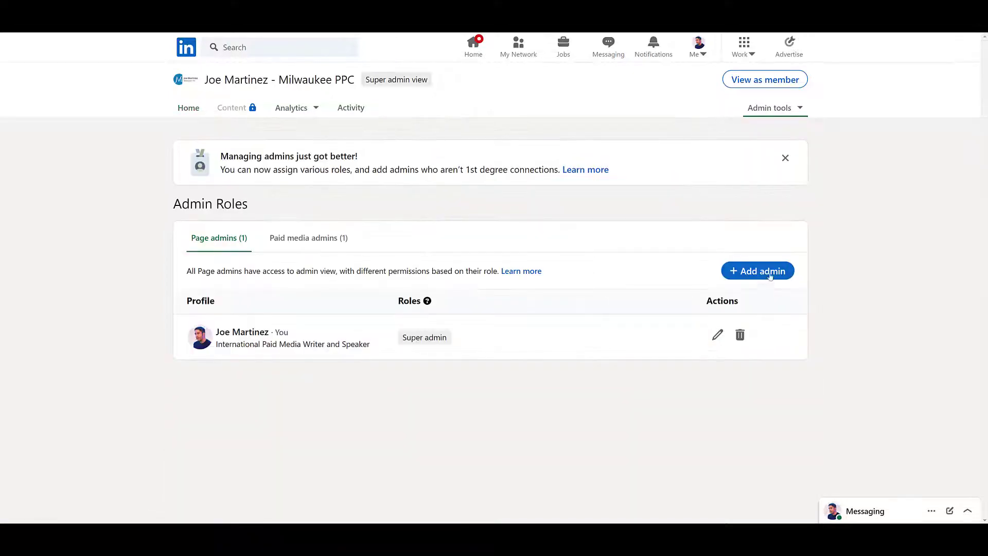
pyautogui.click(770, 273)
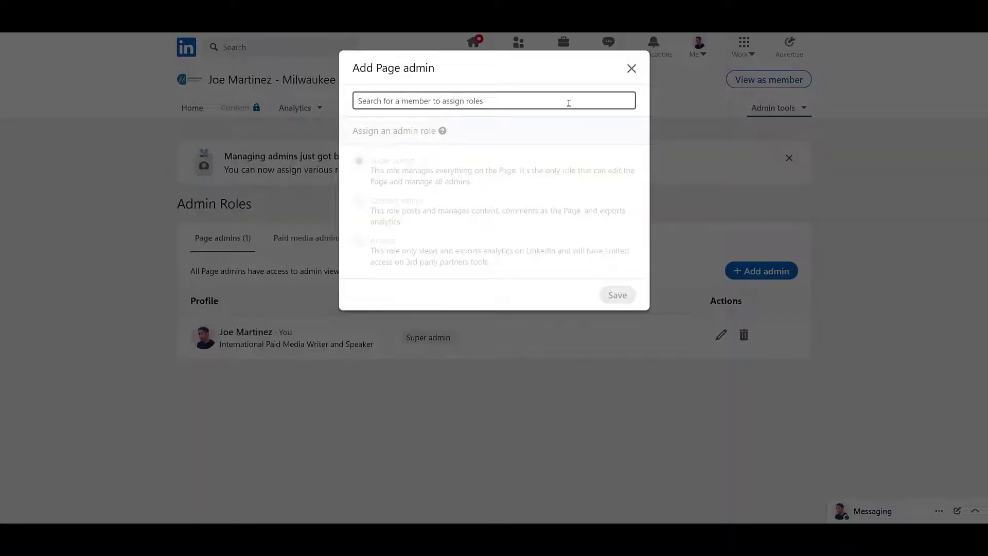
pyautogui.write('michelle')
pyautogui.click(563, 128)
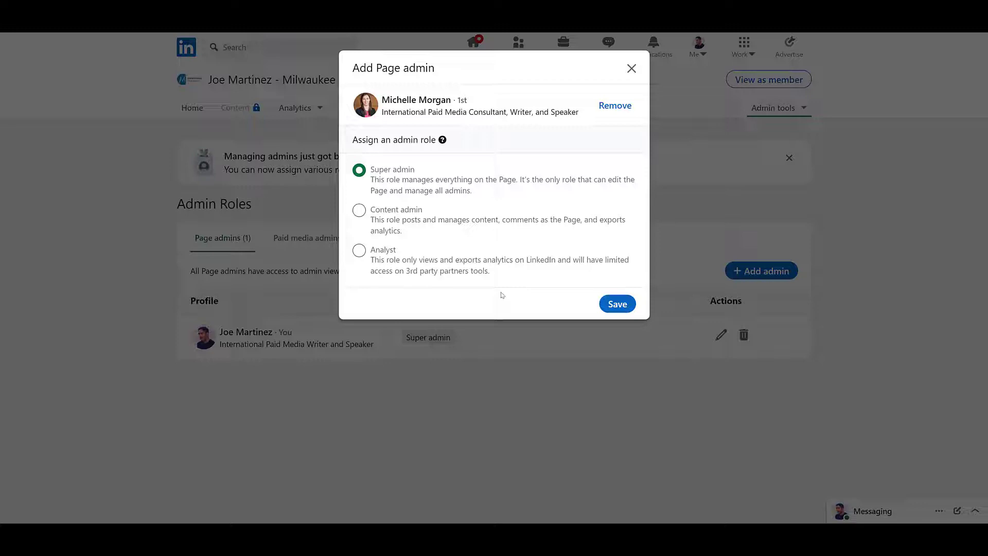
pyautogui.click(612, 304)
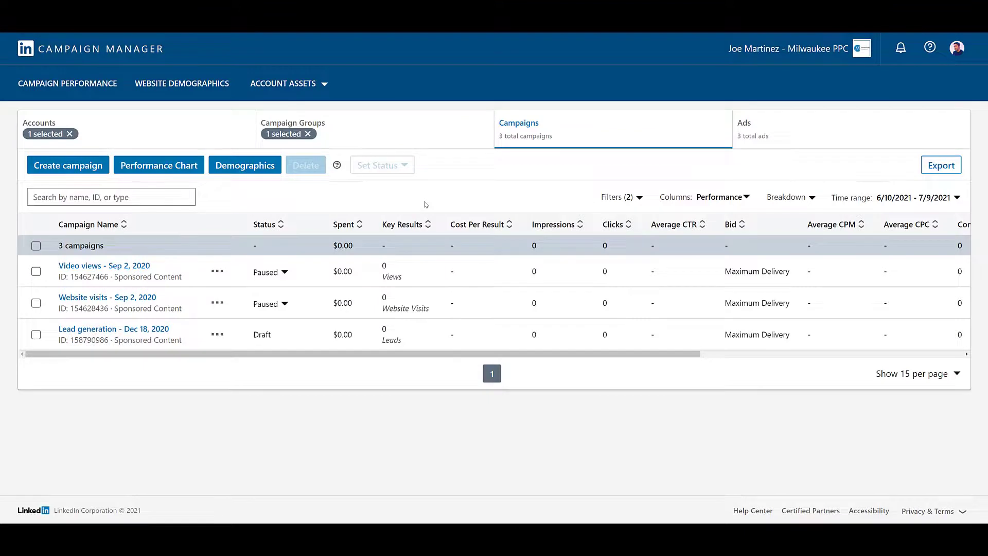
# - Add the co-host as a user of the ad account with the Campaign manager role and save the changes
pyautogui.click(813, 57)
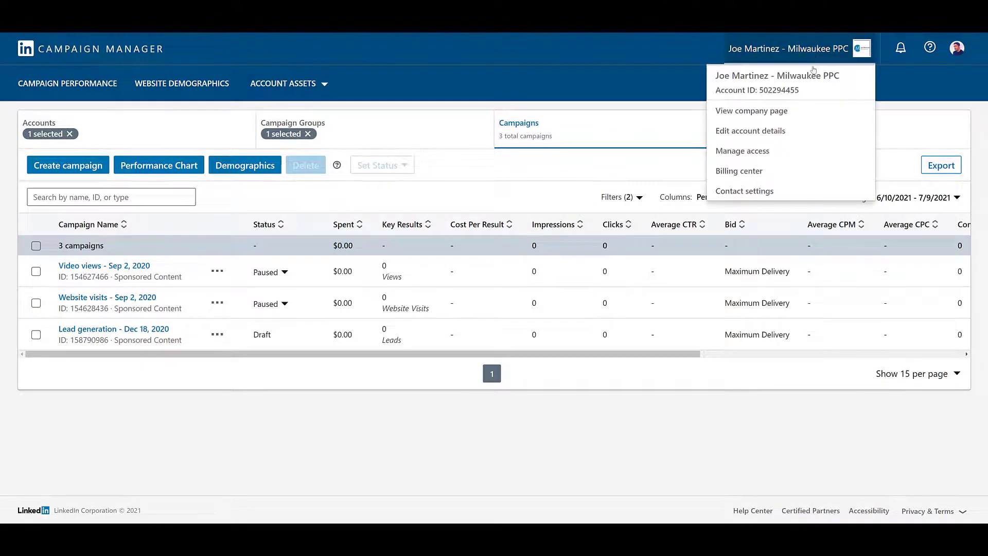
pyautogui.click(793, 154)
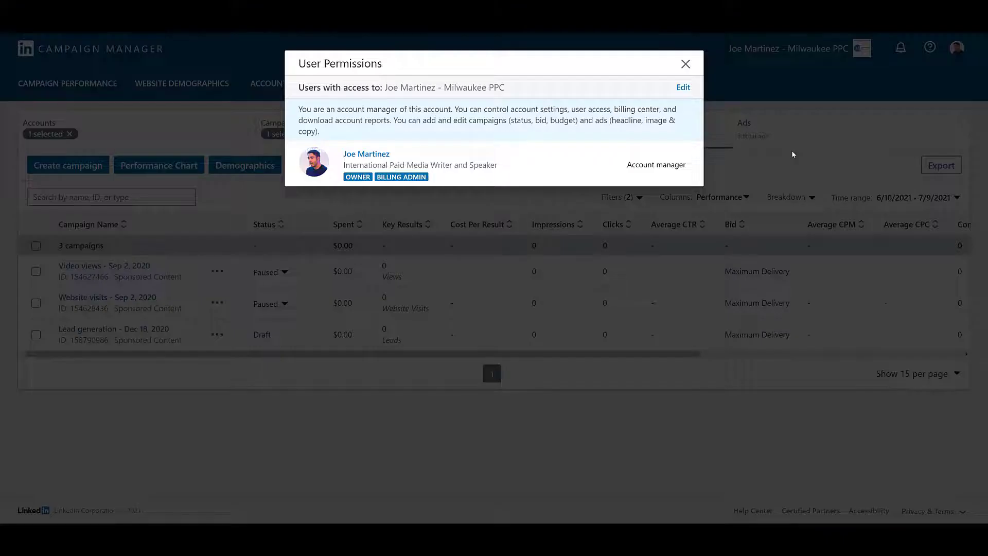
pyautogui.click(684, 89)
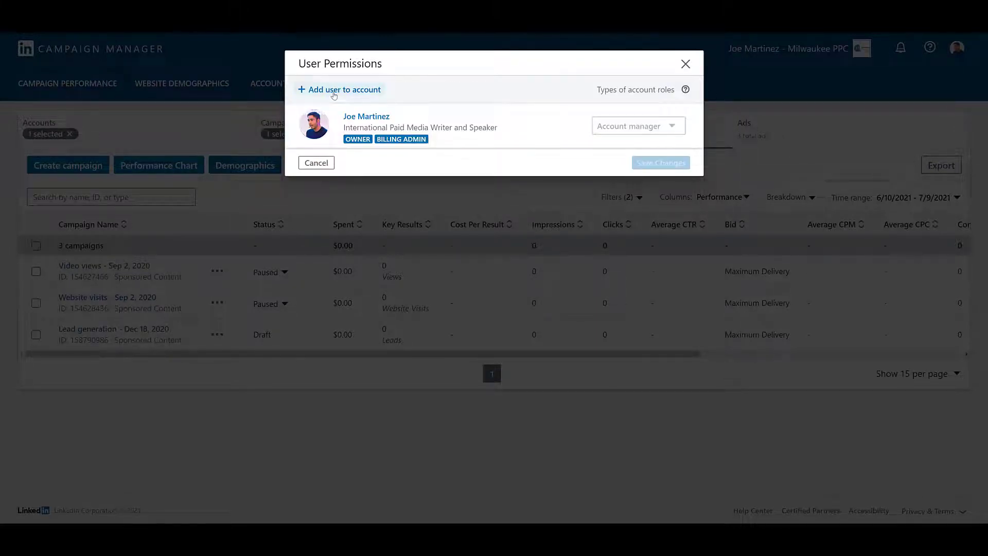
pyautogui.click(334, 91)
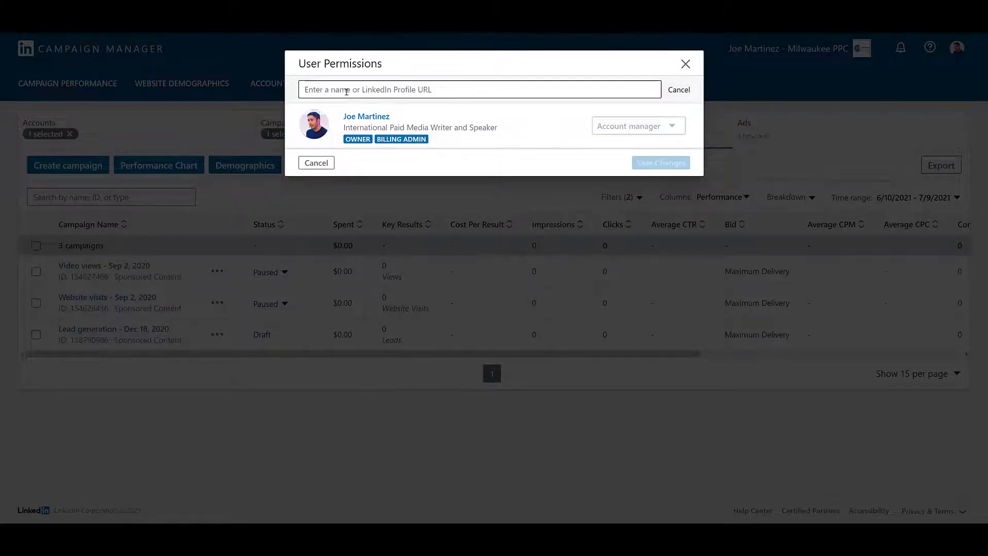
pyautogui.write('michelle')
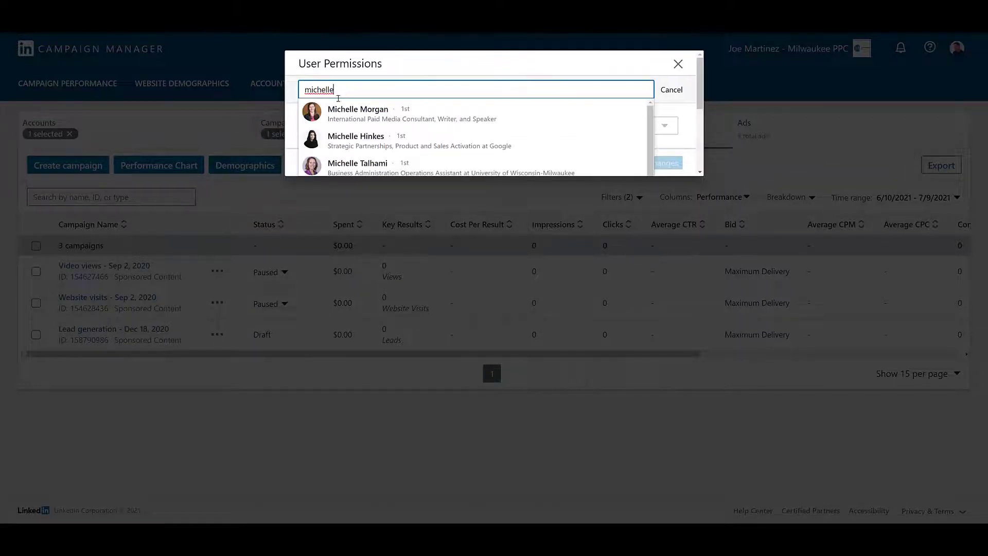
pyautogui.click(340, 104)
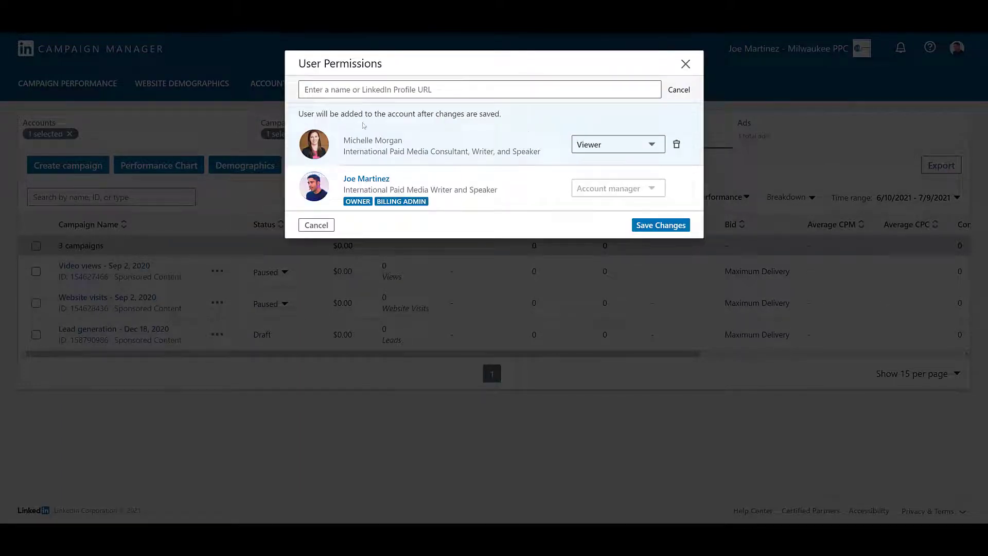
pyautogui.click(607, 149)
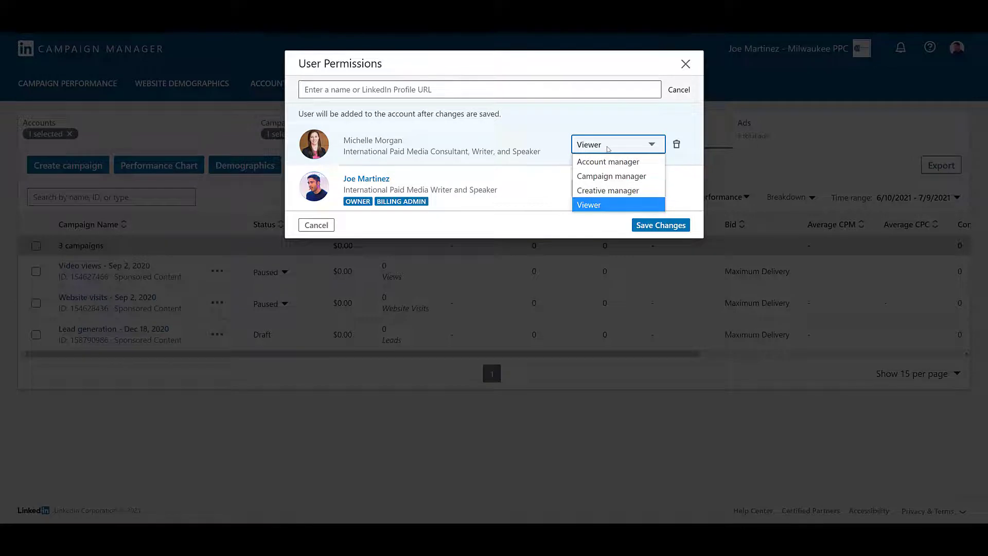
pyautogui.click(624, 176)
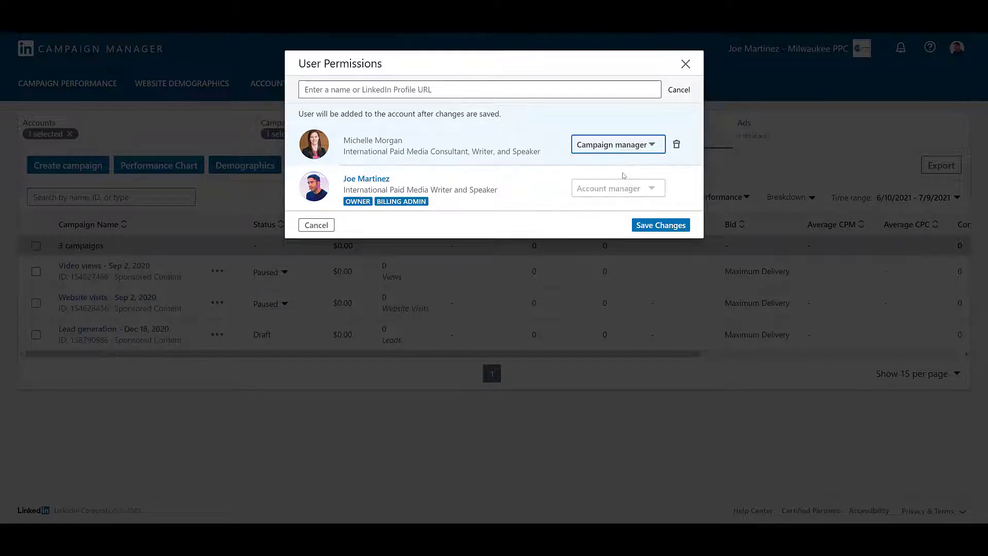
pyautogui.click(650, 226)
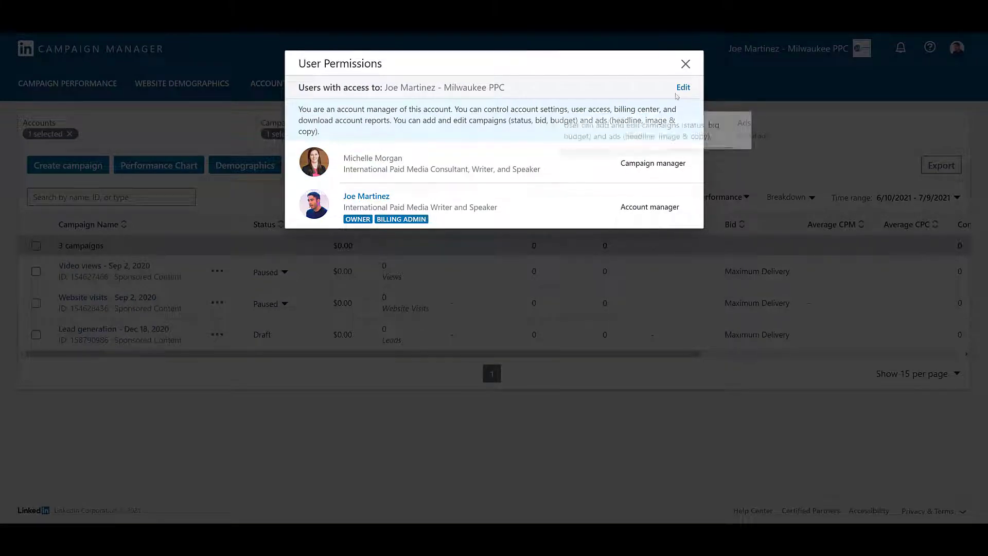
pyautogui.click(686, 64)
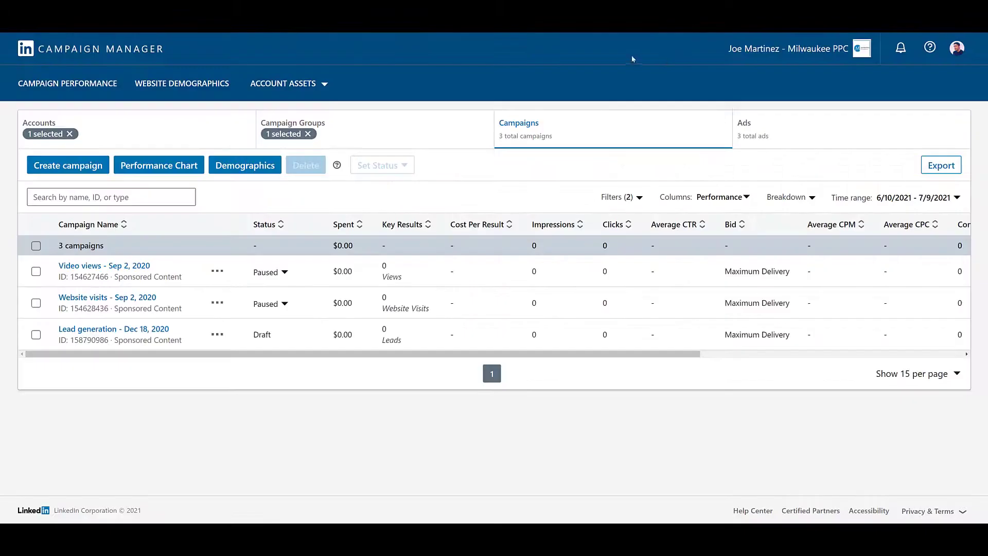
# - Create a new campaign named July 2021 Webinar with the Website visits objective
pyautogui.click(74, 168)
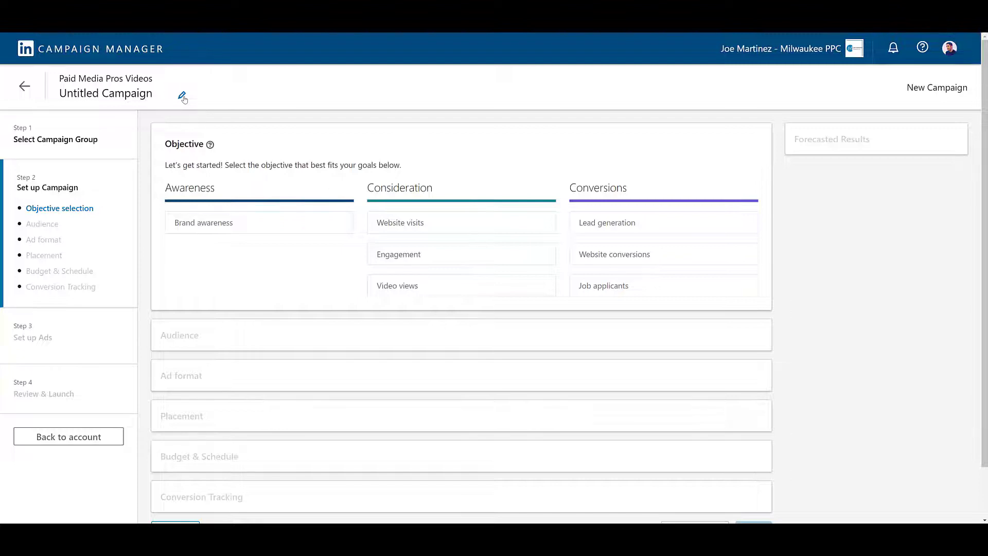
pyautogui.click(182, 96)
pyautogui.write('July 2021 Webinar')
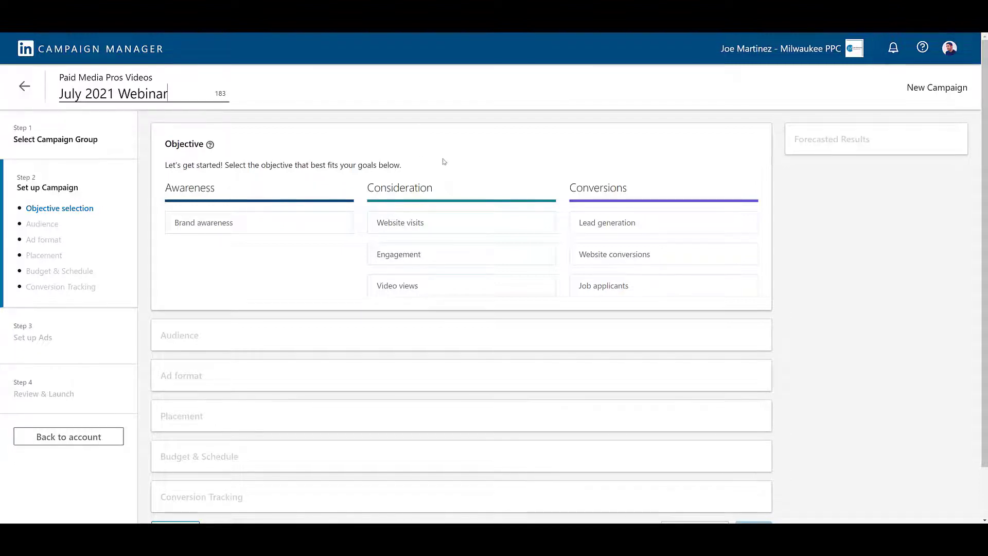
pyautogui.click(445, 162)
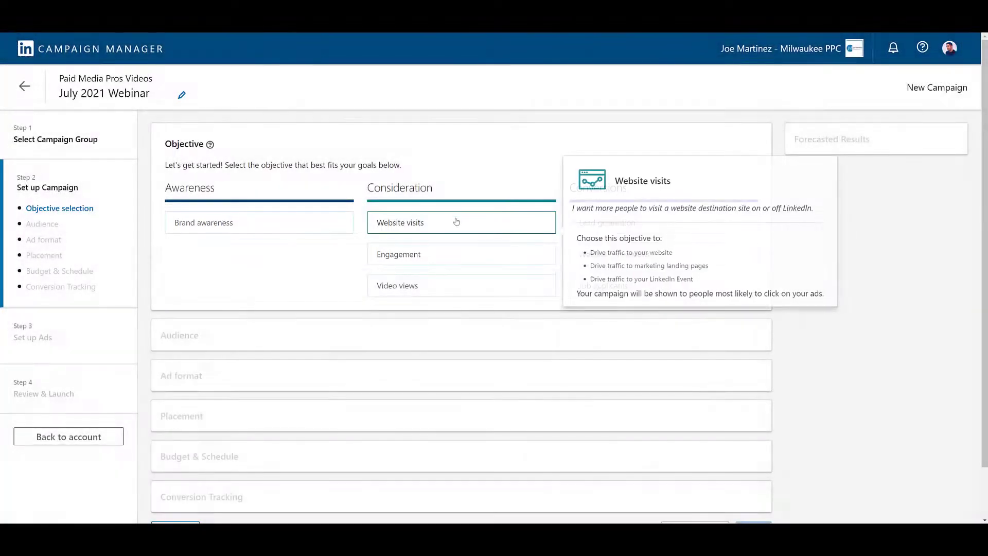
pyautogui.click(453, 221)
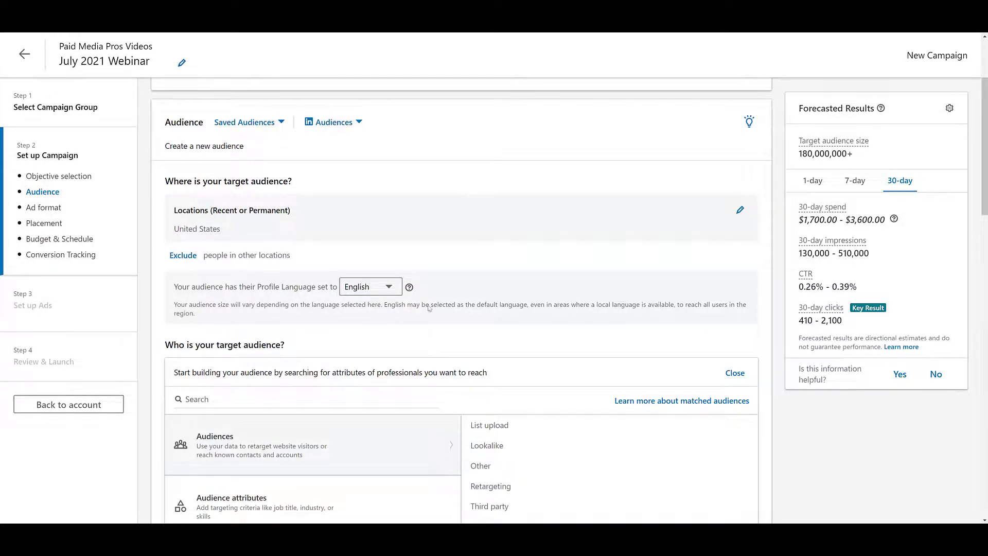
# - Target the job titles Digital Marketing Manager and Digital Marketing Executive in the campaign's audience
pyautogui.click(384, 492)
pyautogui.scroll(-2, 389, 487)
pyautogui.click(487, 405)
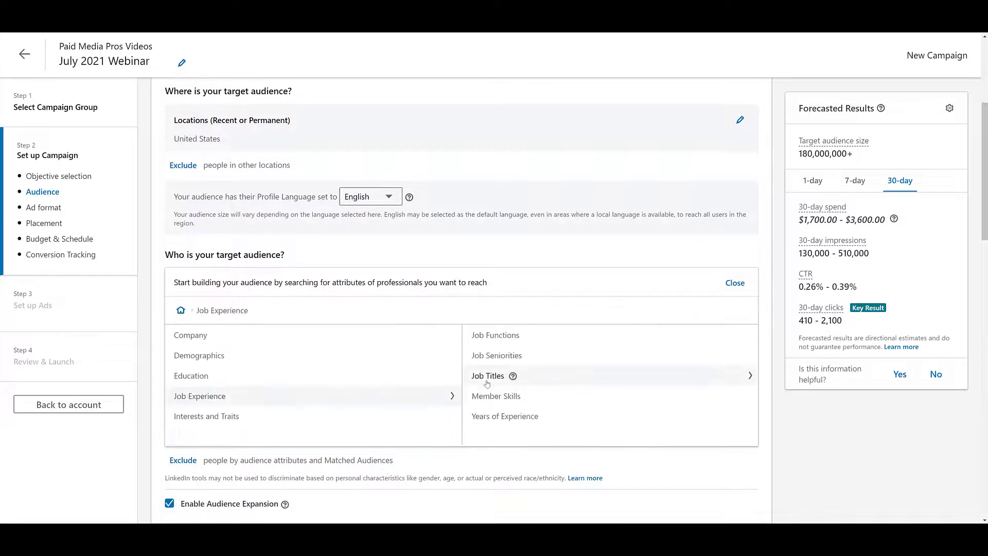
pyautogui.click(487, 377)
pyautogui.write('digital marketing')
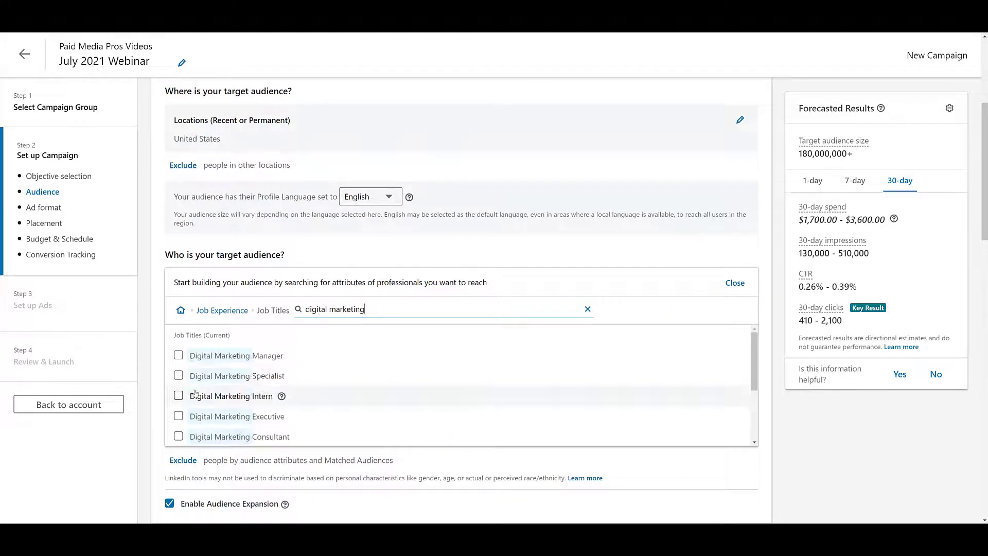
pyautogui.click(179, 355)
pyautogui.click(179, 458)
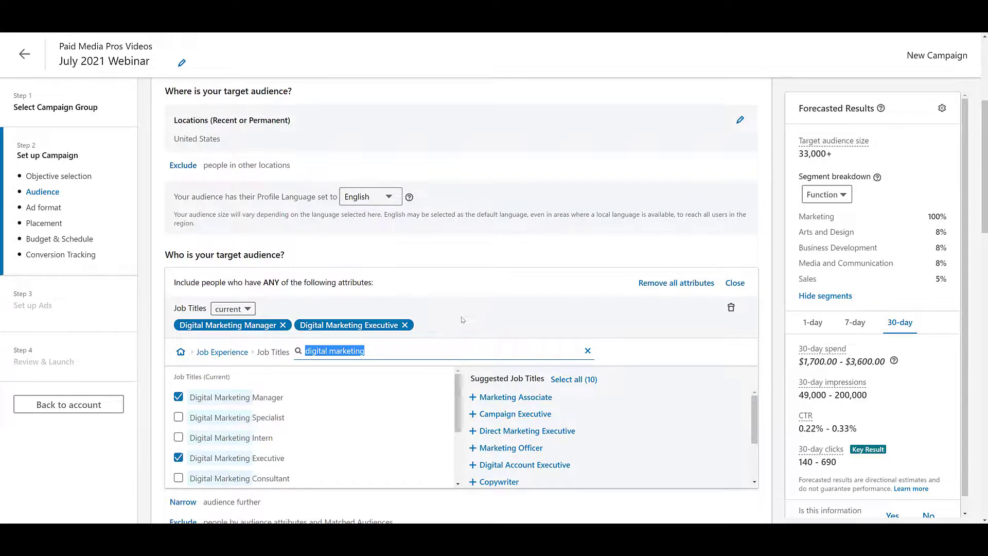
# - Choose the Event ad format and disable Audience Expansion
pyautogui.scroll(-8, 462, 319)
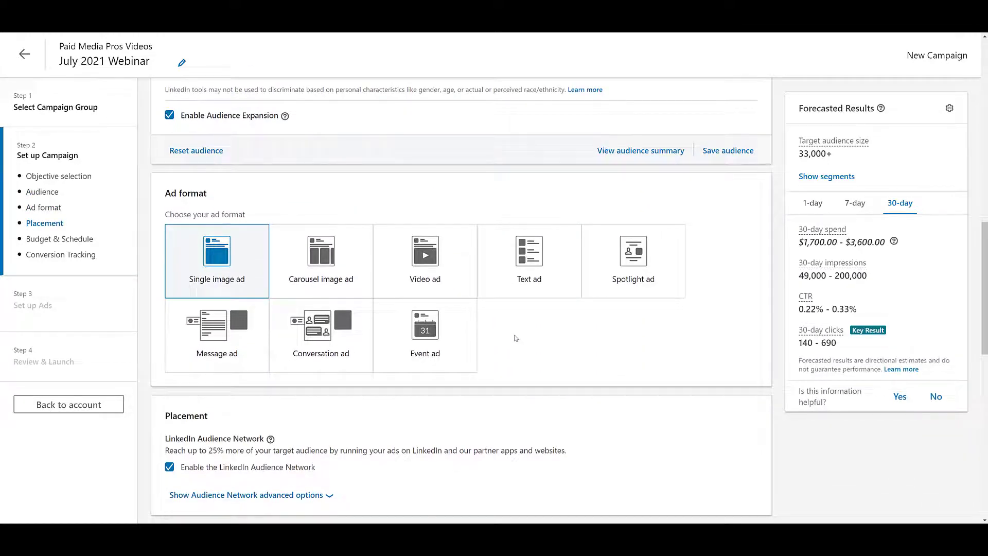
pyautogui.click(458, 337)
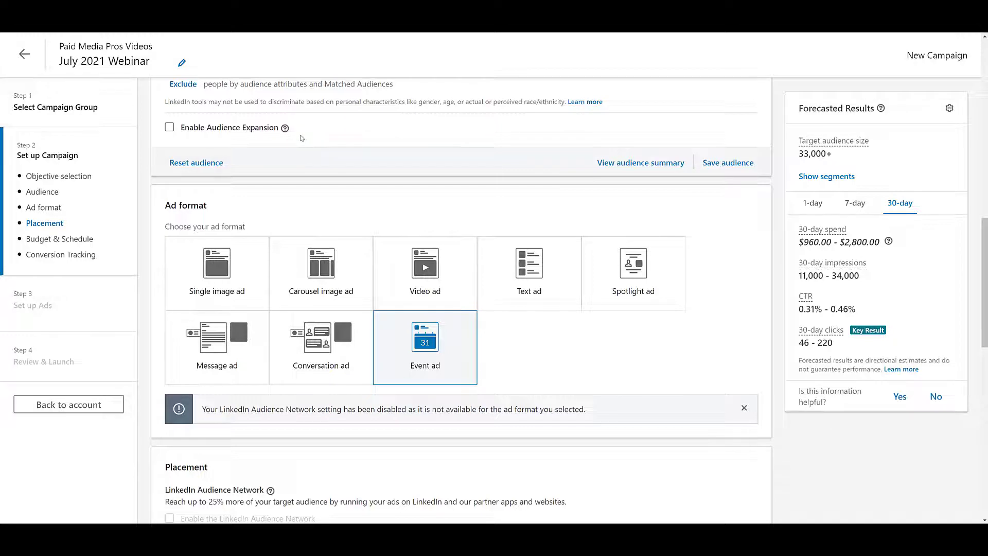
# - Switch the campaign to a lifetime budget and set its end date to 7/27/2021
pyautogui.scroll(-6, 302, 144)
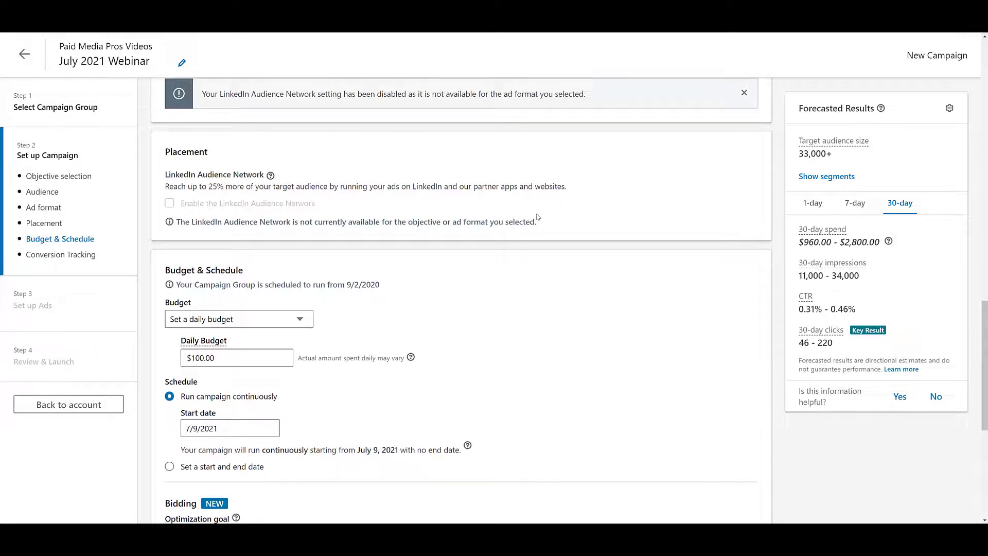
pyautogui.scroll(-1, 412, 258)
pyautogui.click(294, 273)
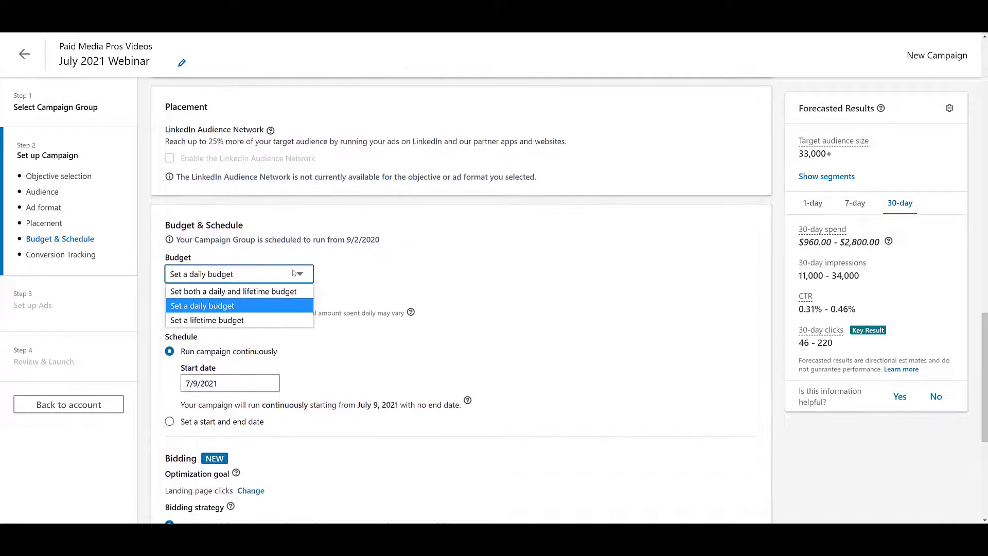
pyautogui.click(288, 321)
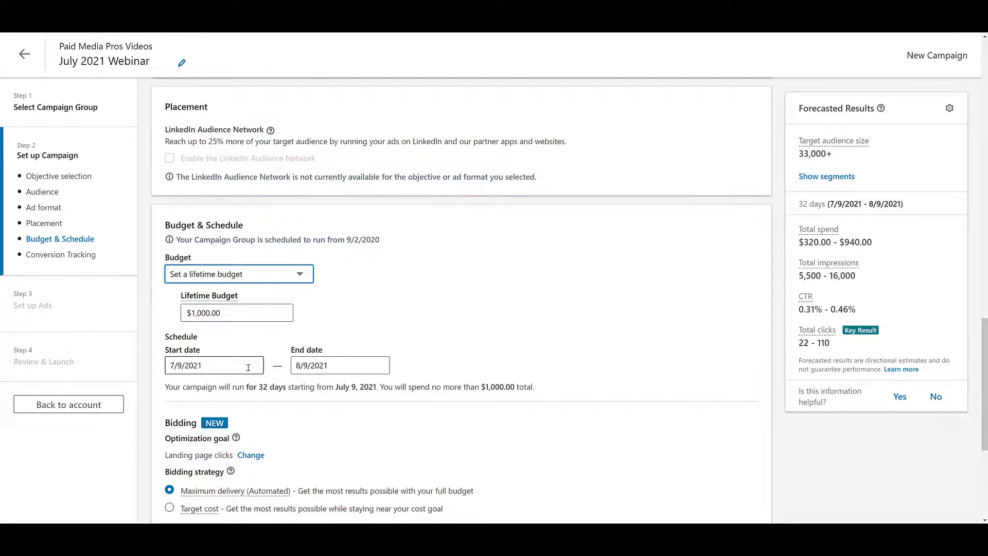
pyautogui.click(337, 367)
pyautogui.scroll(-1, 370, 406)
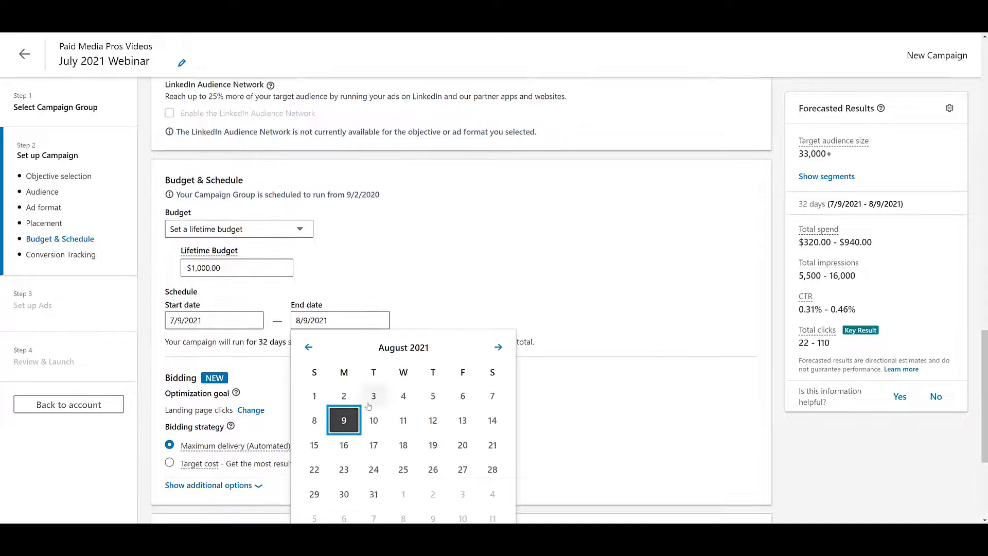
pyautogui.click(308, 347)
pyautogui.click(374, 494)
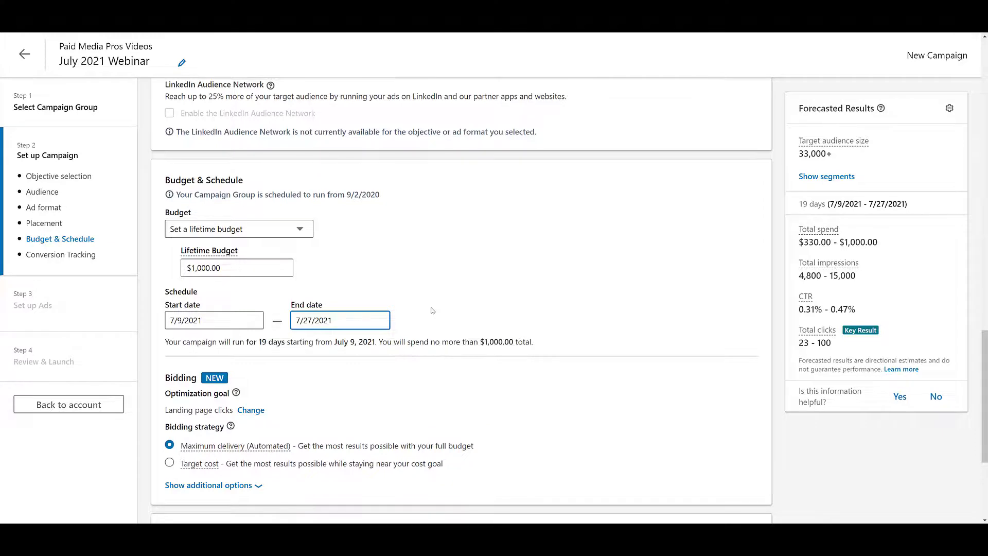
# - Open the optimization goal for editing and select the Onsite YouTube Views and Paid Media Pros Link Click conversions for tracking
pyautogui.scroll(-4, 432, 311)
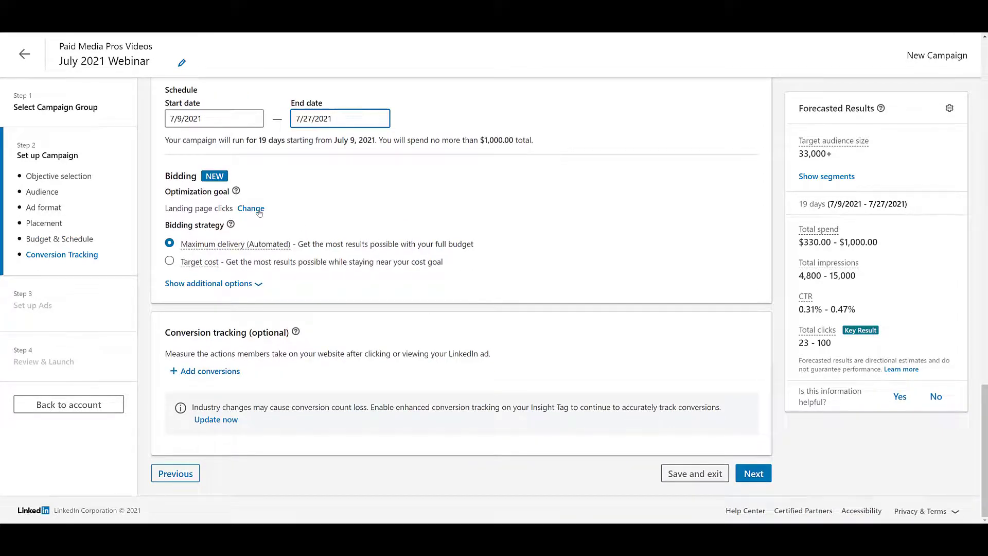
pyautogui.click(259, 213)
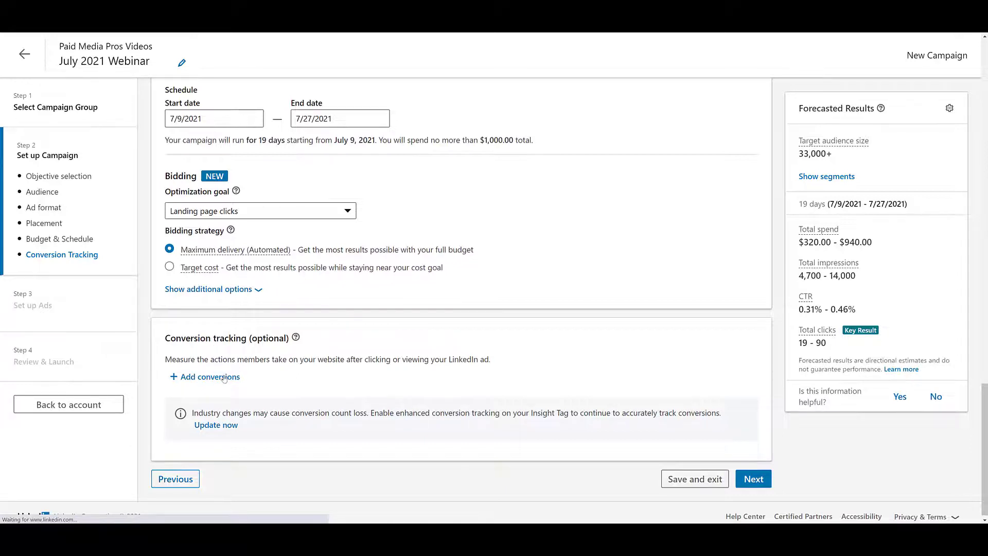
pyautogui.click(226, 376)
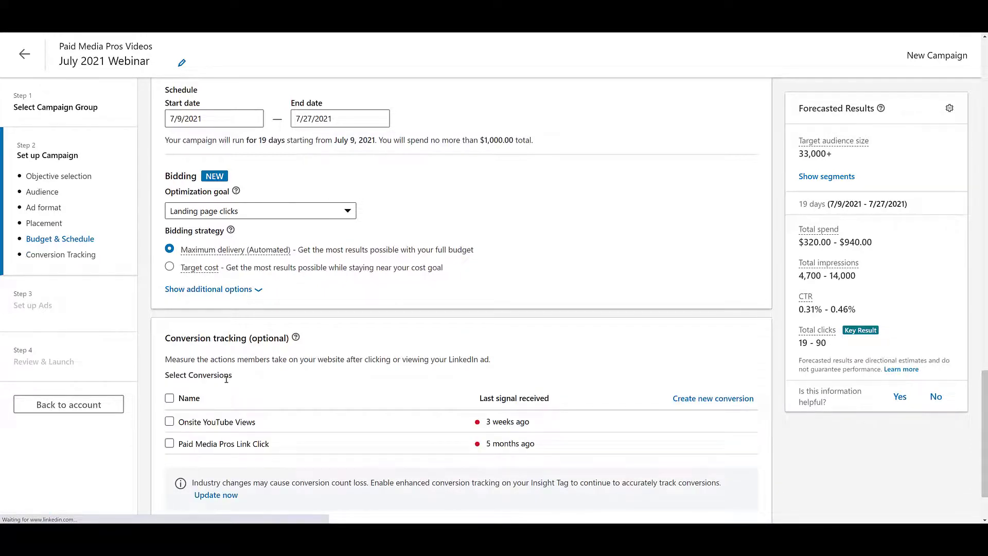
pyautogui.click(169, 399)
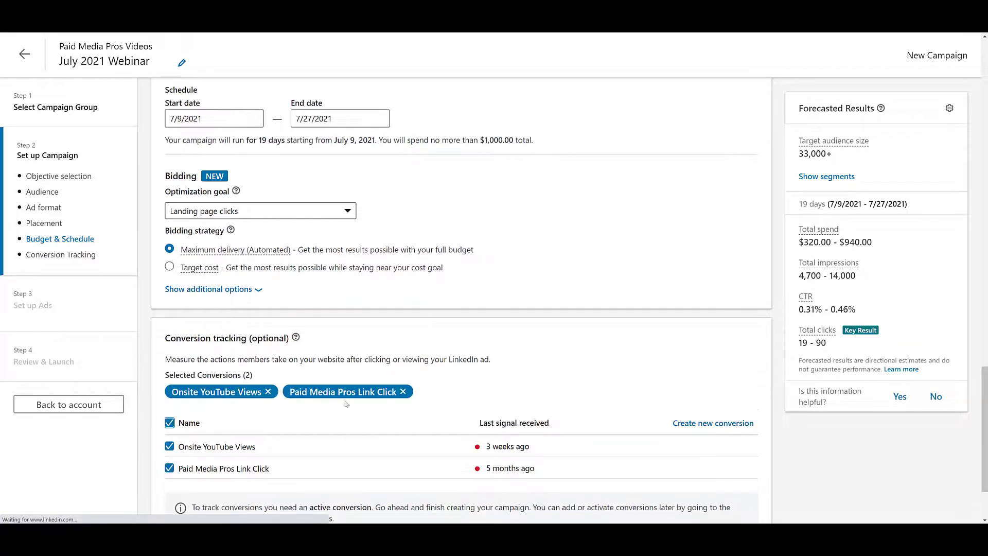
pyautogui.scroll(-2, 360, 411)
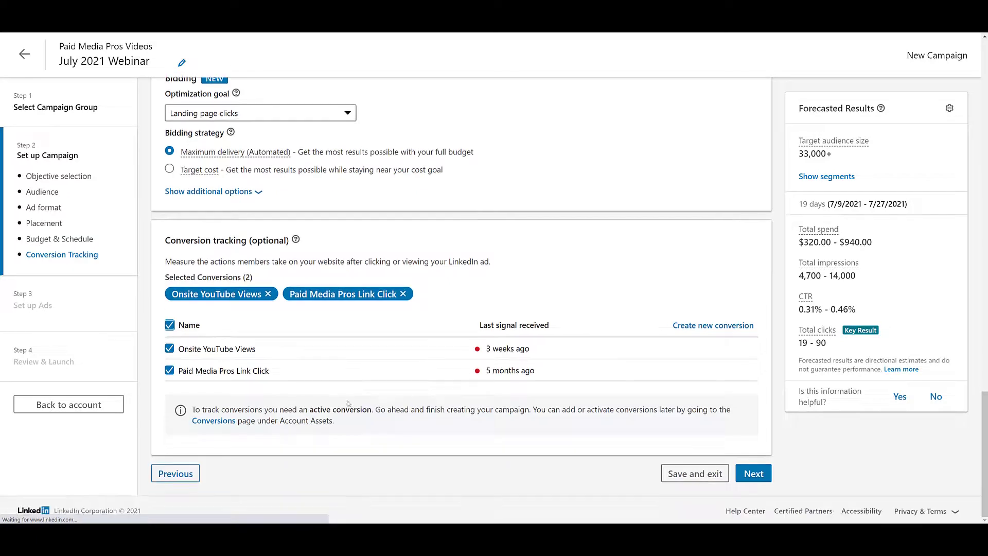
# - Save the campaign setup, confirming its objective and ad format, and start a new Event ad
pyautogui.click(759, 479)
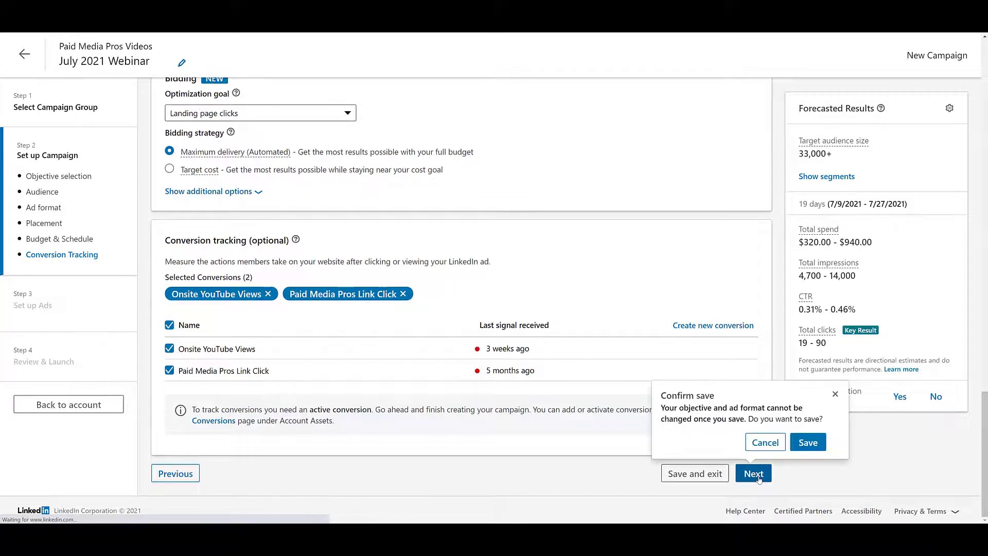
pyautogui.click(818, 444)
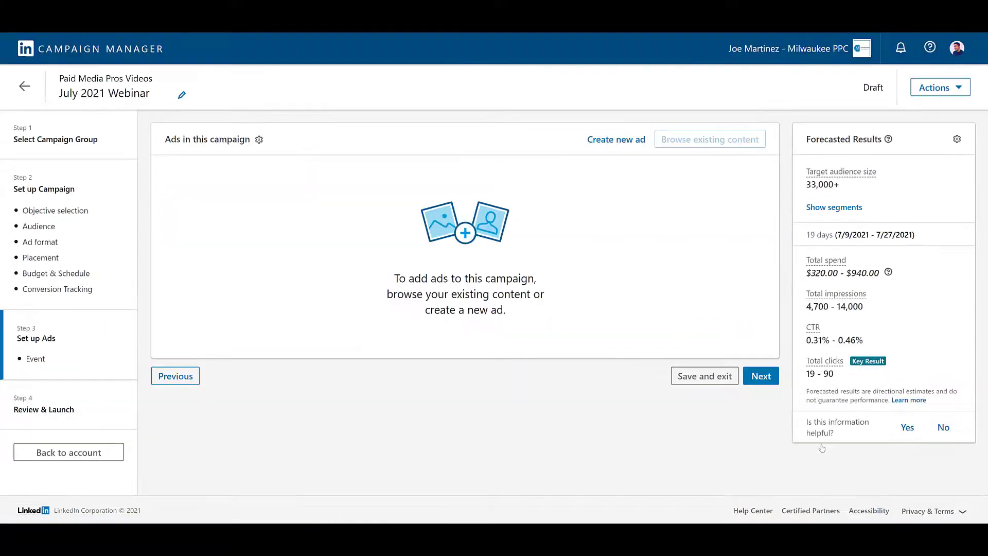
pyautogui.click(630, 140)
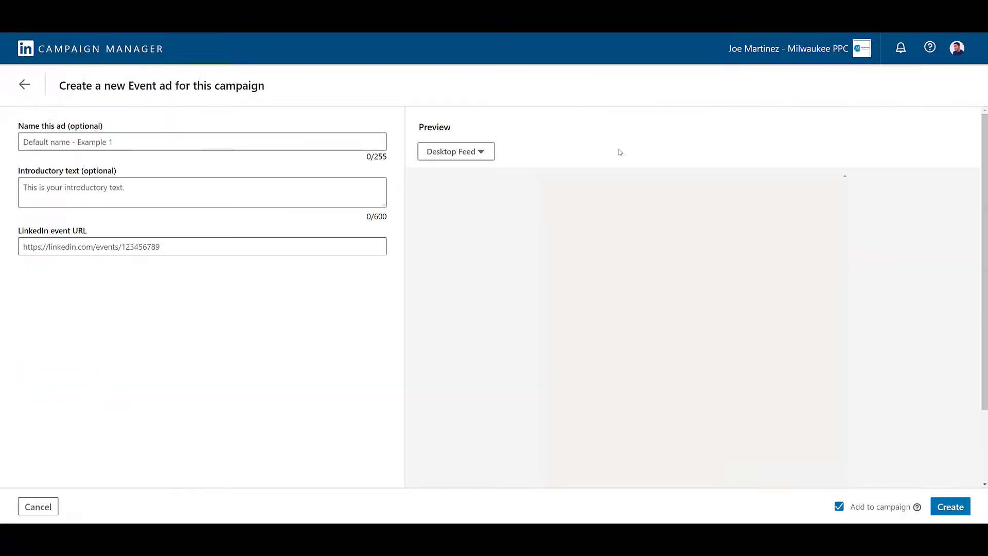
# - Name the ad Event Ad 1, set its introductory text to "Please come to our webinar." and link the FREE Webinar on Lead Gen in Paid Social event
pyautogui.click(366, 145)
pyautogui.write('Event Ad 1')
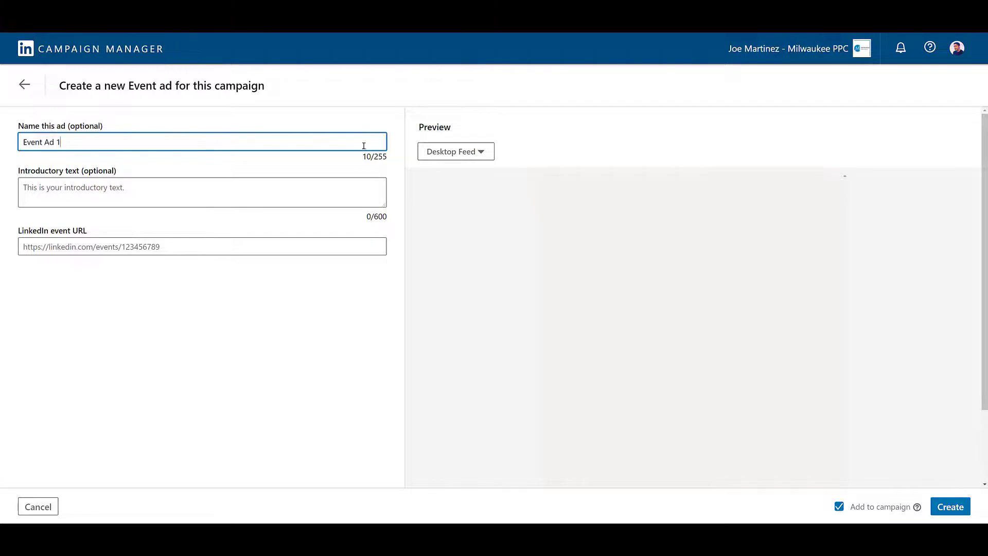
pyautogui.click(277, 184)
pyautogui.write('Please come to our webinar.')
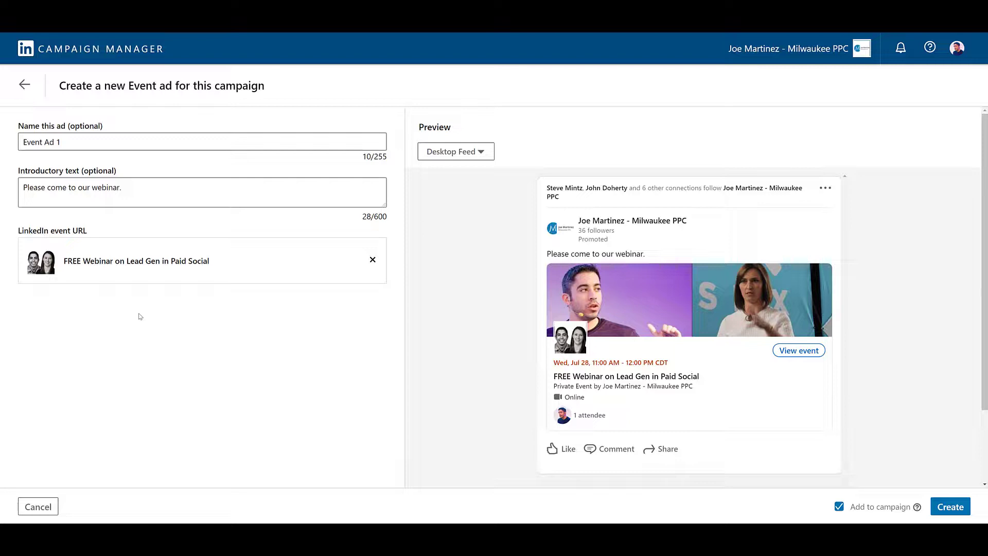
# - Preview the event ad in the Mobile Feed format and return the preview to Desktop Feed
pyautogui.click(455, 151)
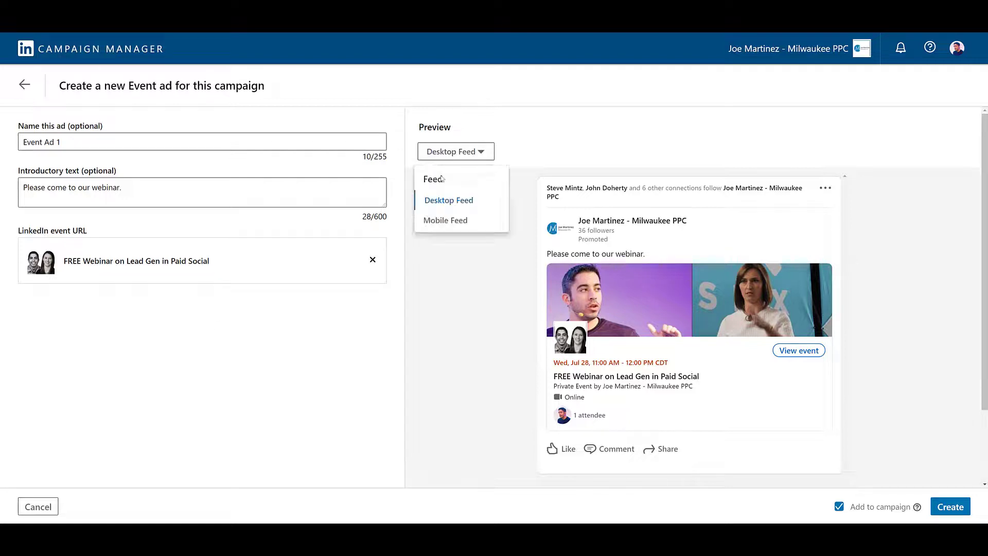
pyautogui.click(445, 220)
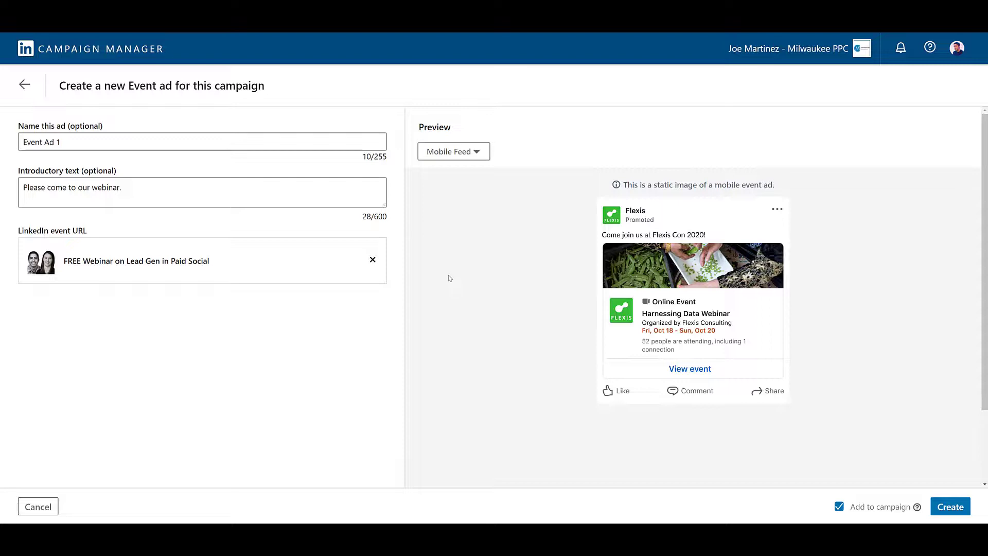
pyautogui.click(453, 151)
pyautogui.click(448, 201)
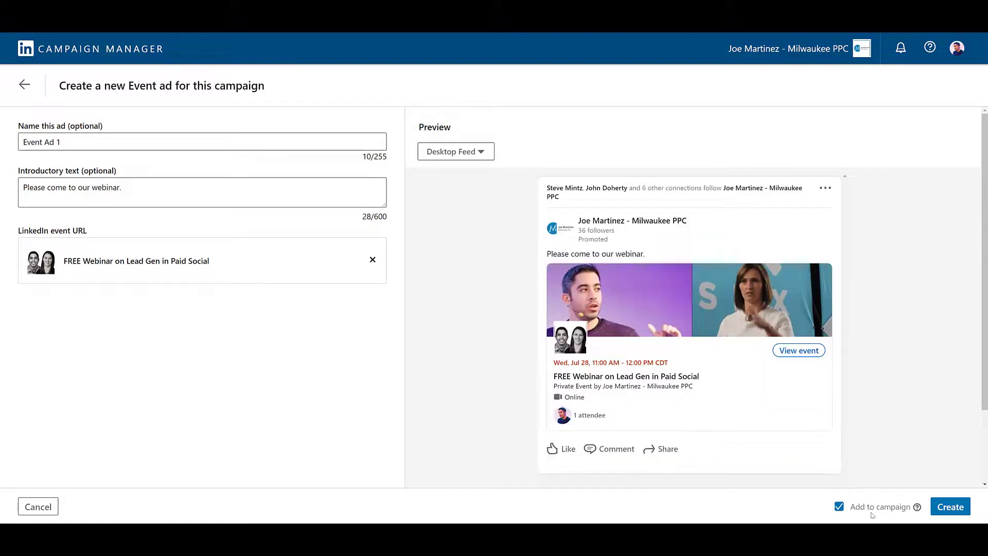
# - Create Event Ad 1 within the campaign, review the July 2021 Webinar campaign summary and launch the campaign
pyautogui.click(950, 507)
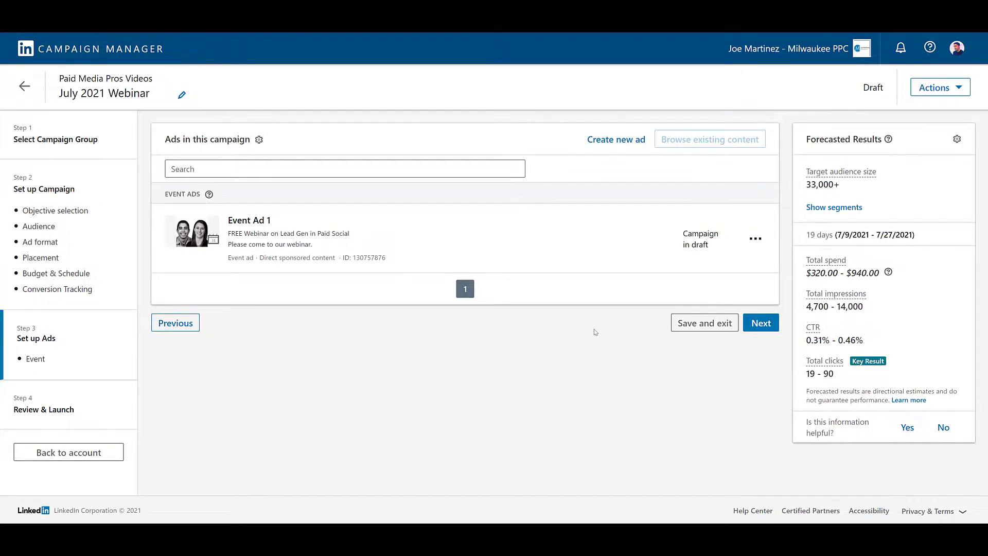
pyautogui.click(761, 323)
pyautogui.scroll(-5, 692, 326)
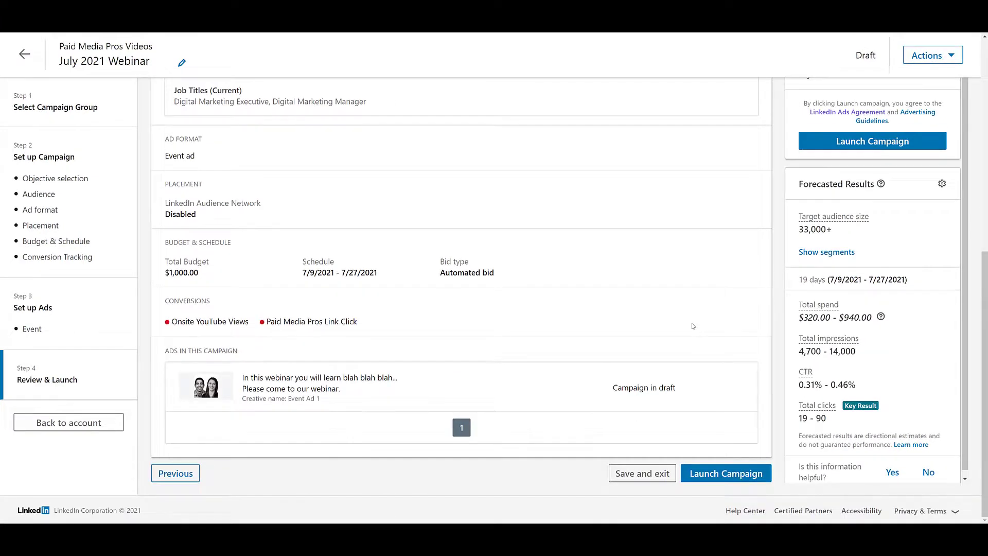
pyautogui.click(746, 475)
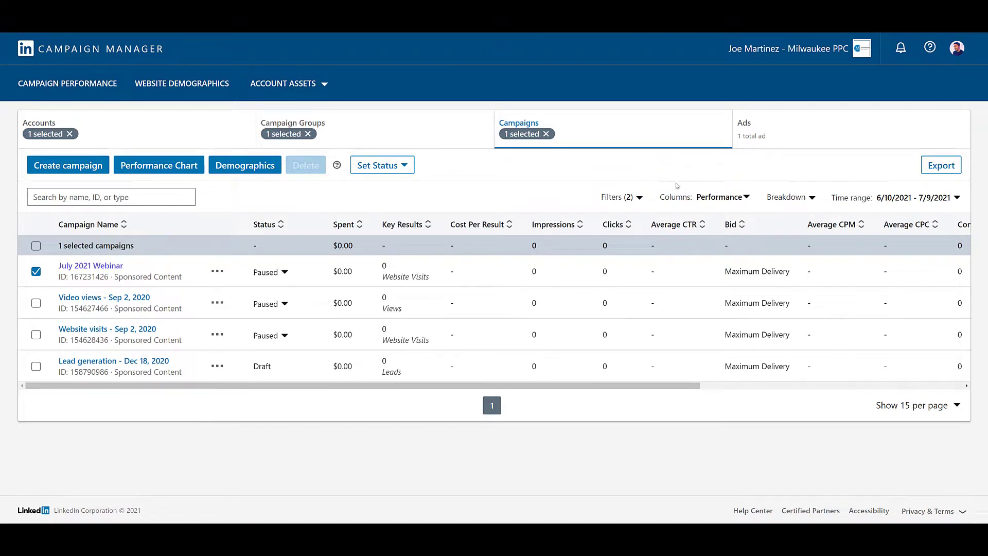
# - Show the Conversions & Leads columns for the campaigns and examine the event registration metrics, including click and view registrations
pyautogui.click(700, 202)
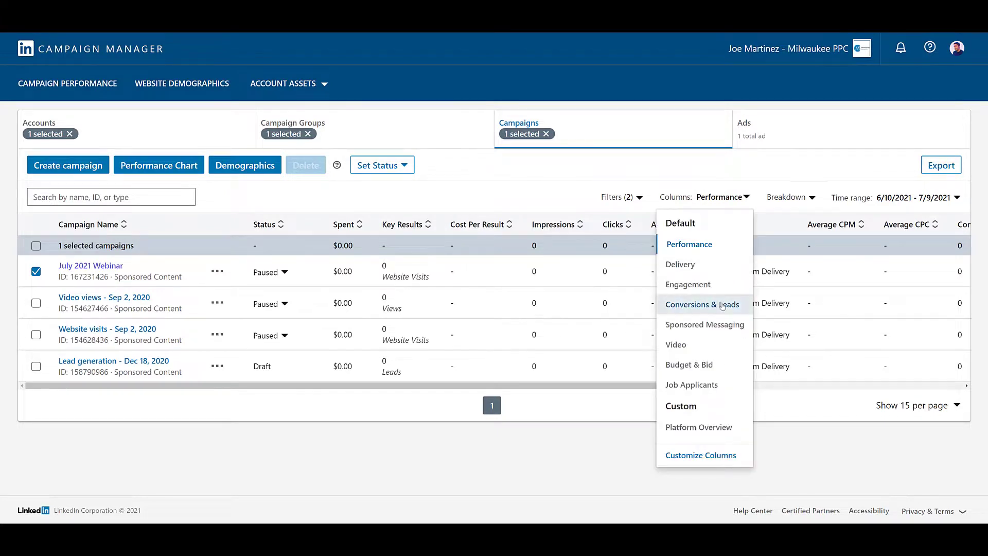
pyautogui.click(722, 304)
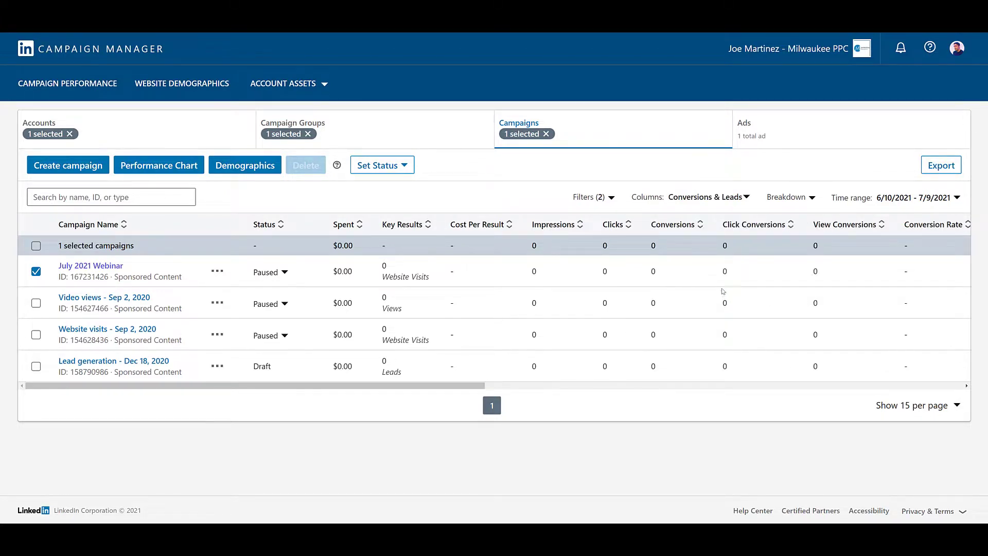
pyautogui.hscroll(10, 723, 288)
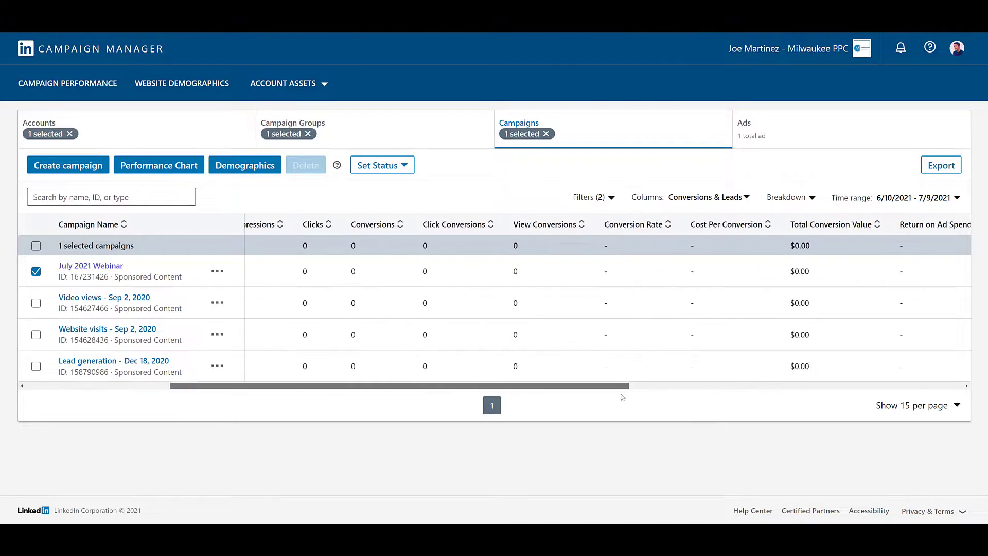
pyautogui.hscroll(3, 895, 406)
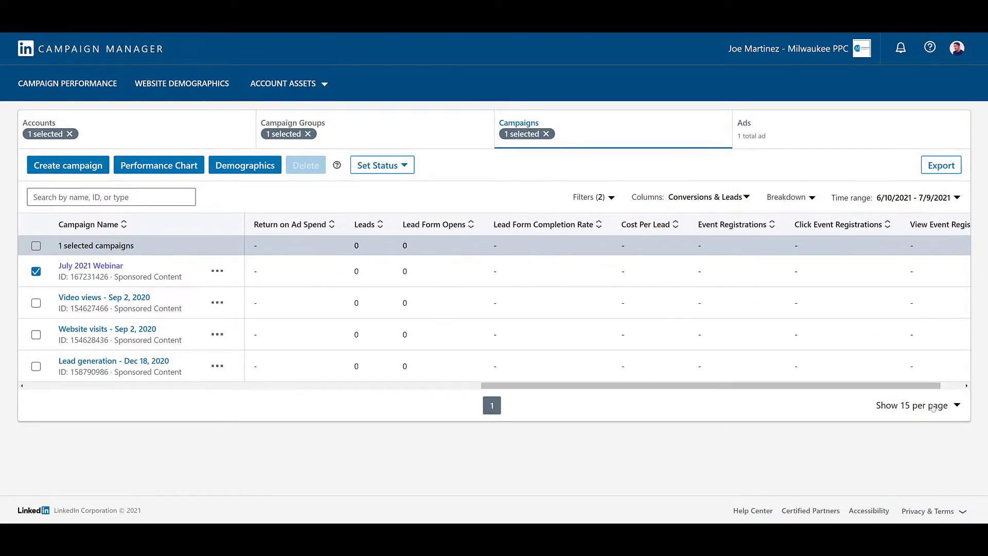
pyautogui.moveTo(856, 387); pyautogui.dragTo(888, 387)
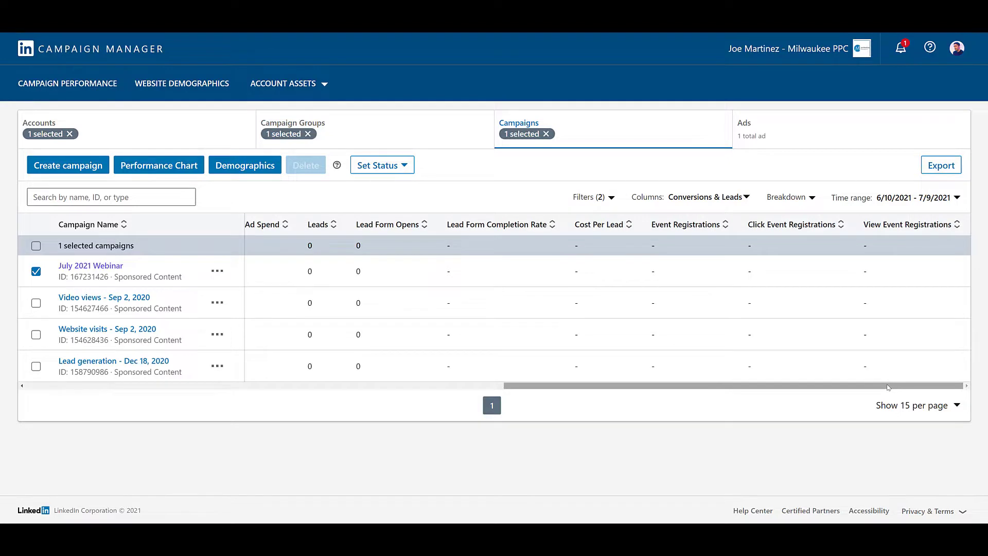